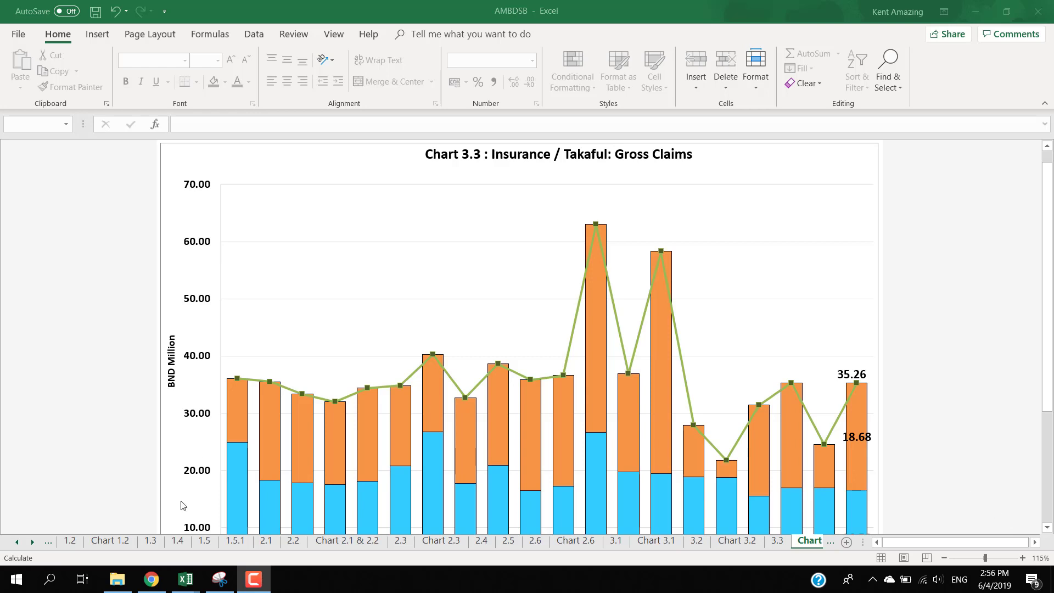
Step: Browse the AMBDSB workbook's full sheet list from CONTENTS to Chart 5.2, then close the list without switching sheets
{"action": "left_click", "coordinate": [17, 542]}
{"action": "left_click", "coordinate": [17, 542]}
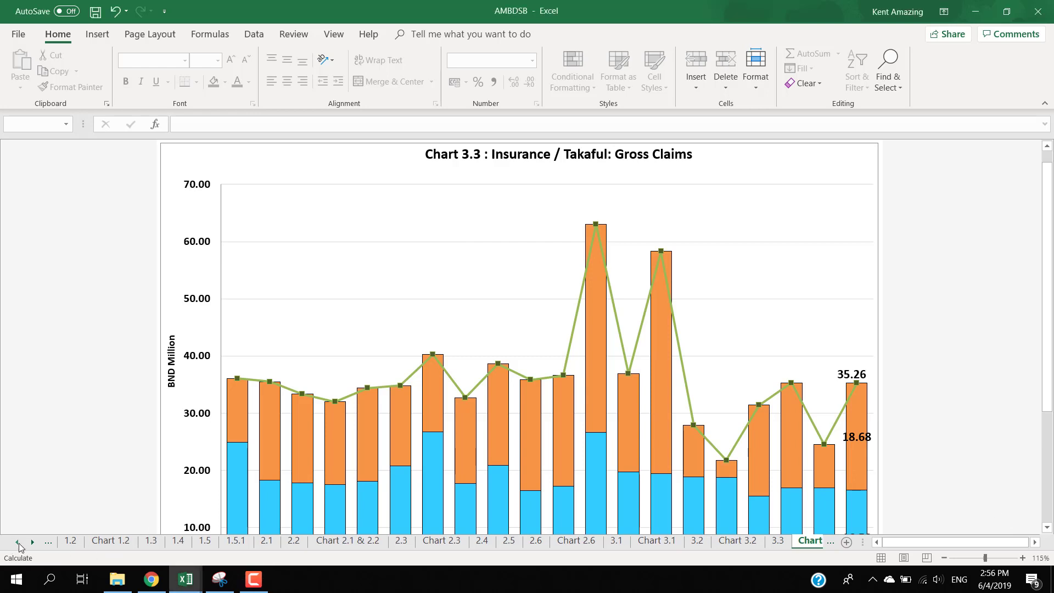
{"action": "left_click", "coordinate": [17, 542]}
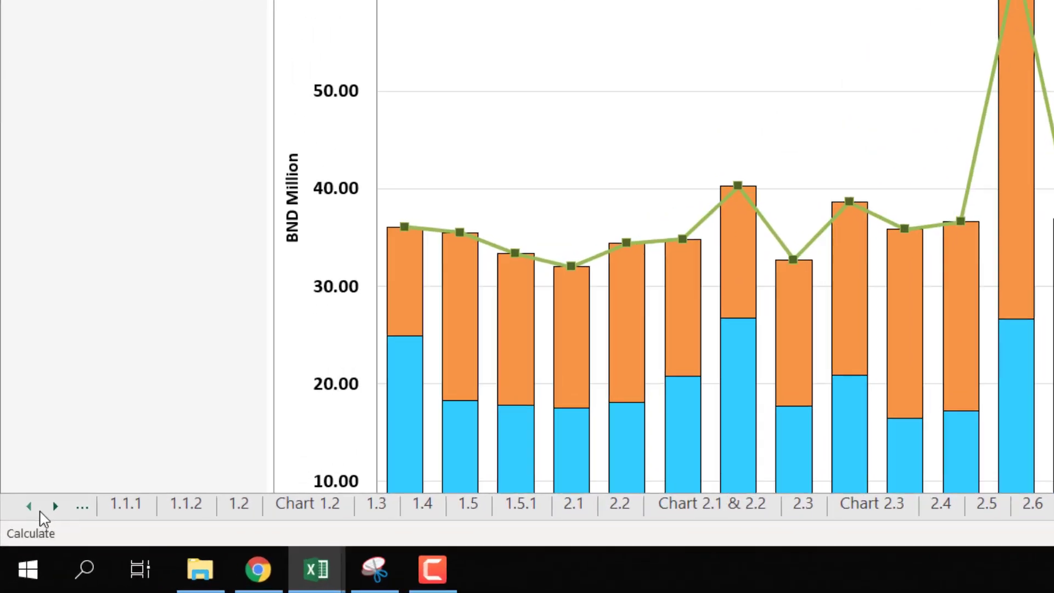
{"action": "right_click", "coordinate": [22, 543]}
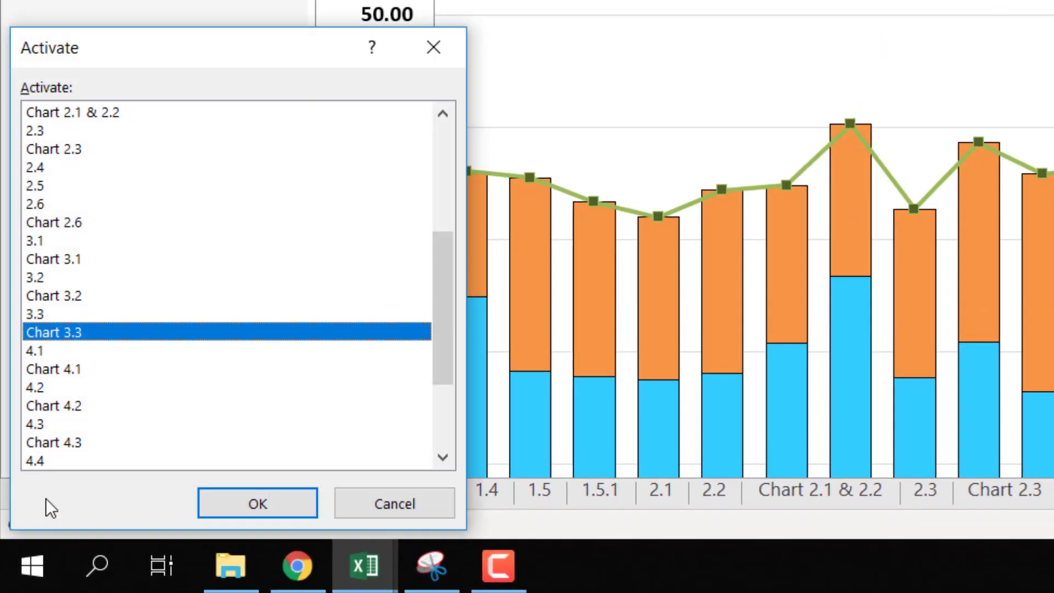
{"action": "left_click", "coordinate": [442, 228]}
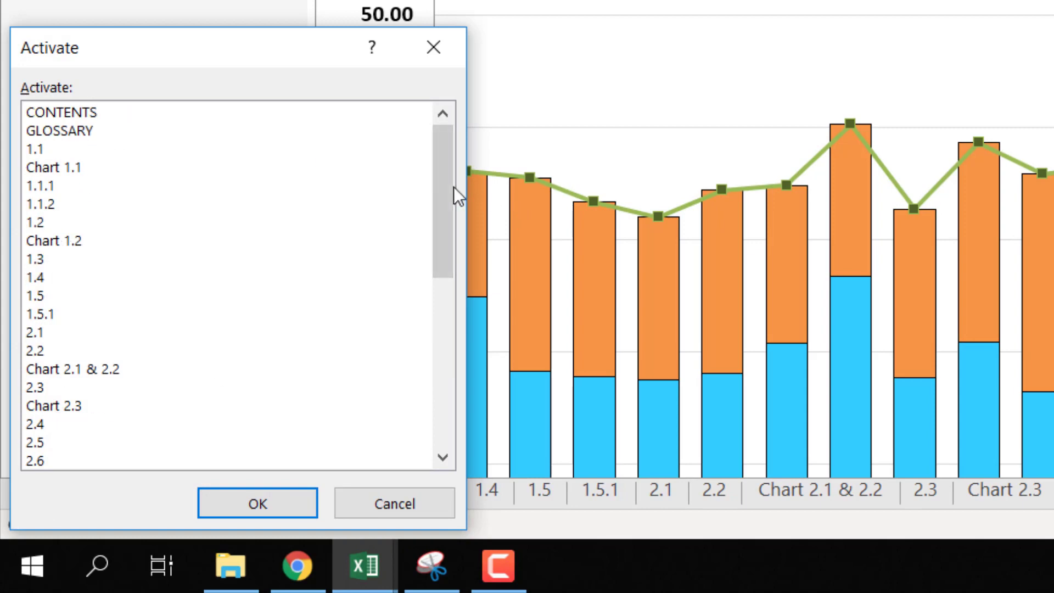
{"action": "left_click_drag", "start_coordinate": [454, 192], "coordinate": [459, 390]}
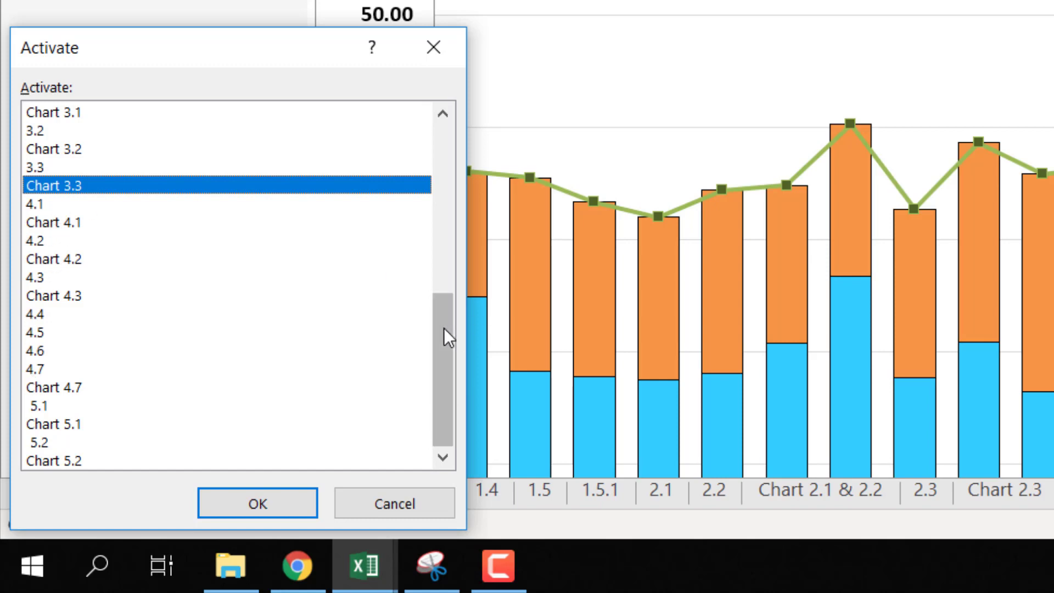
{"action": "left_click_drag", "start_coordinate": [443, 328], "coordinate": [437, 152]}
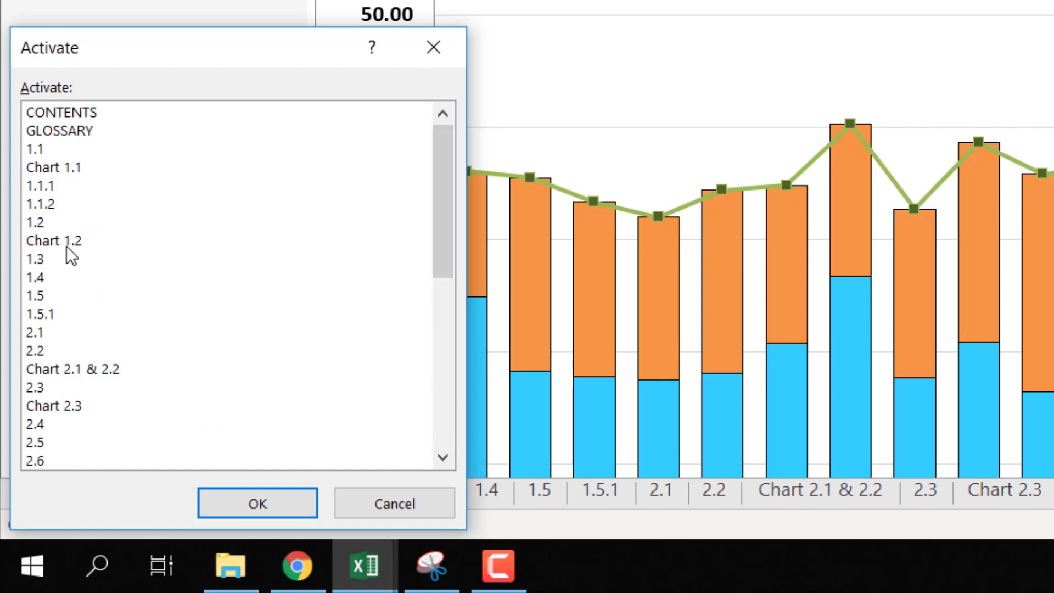
{"action": "left_click_drag", "start_coordinate": [436, 181], "coordinate": [445, 439]}
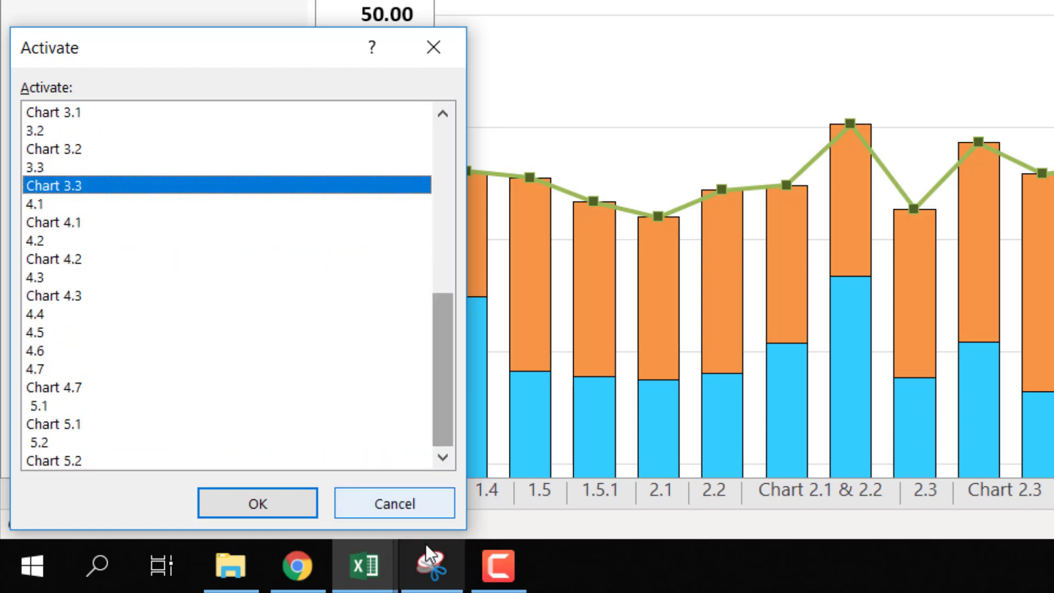
{"action": "left_click", "coordinate": [400, 516]}
Step: Look through sheets 1.1.1 and 1.1.2, ending on the 1.1.1 banknote denomination table
{"action": "left_click", "coordinate": [148, 494]}
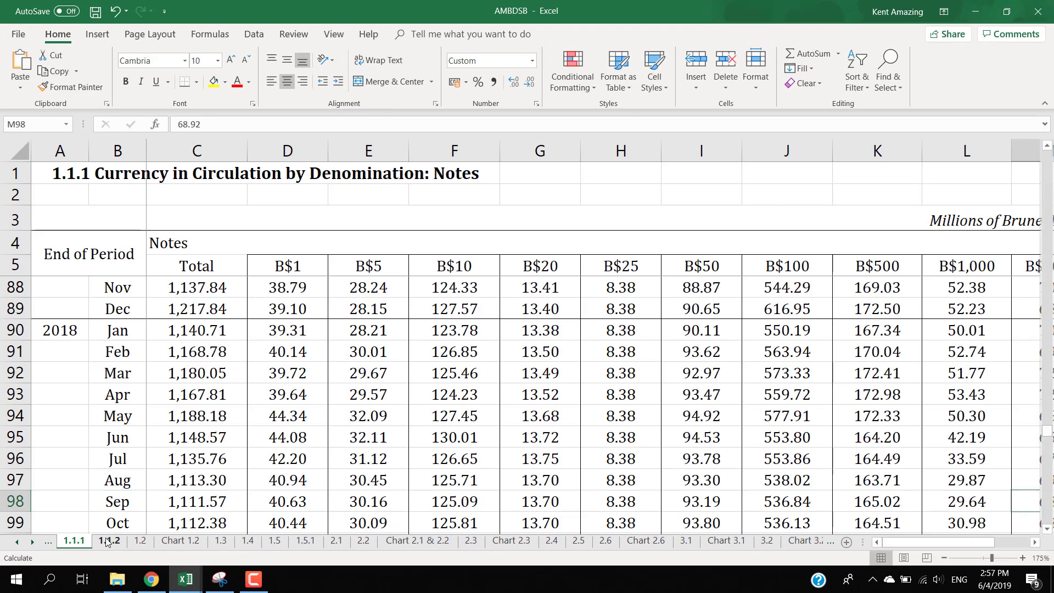
{"action": "left_click", "coordinate": [108, 541]}
{"action": "key", "text": "ctrl+Page_Down"}
{"action": "left_click", "coordinate": [84, 541]}
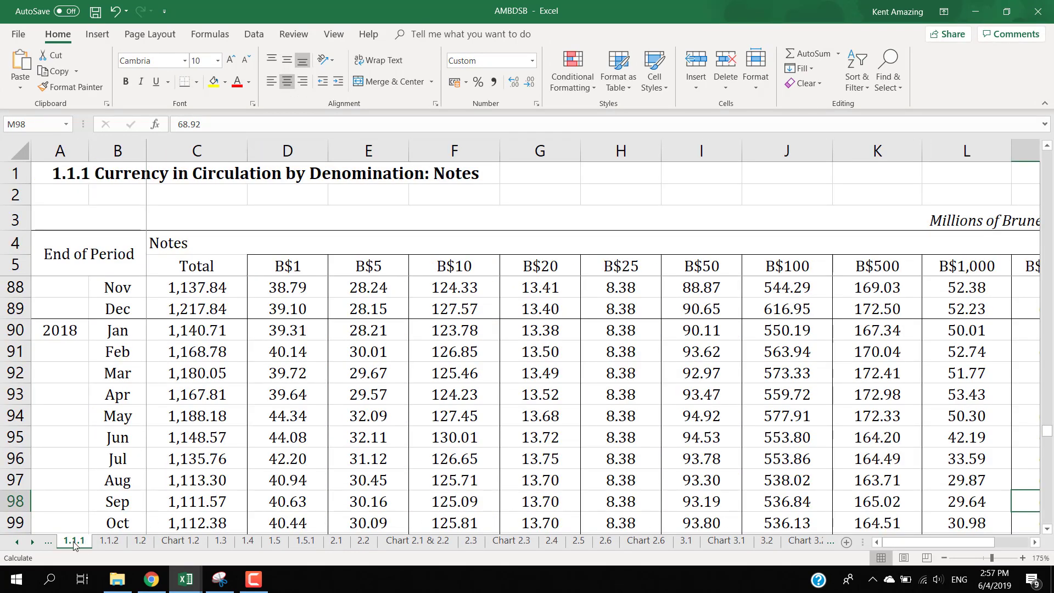
Step: Close the AMBDSB workbook
{"action": "left_click", "coordinate": [73, 417]}
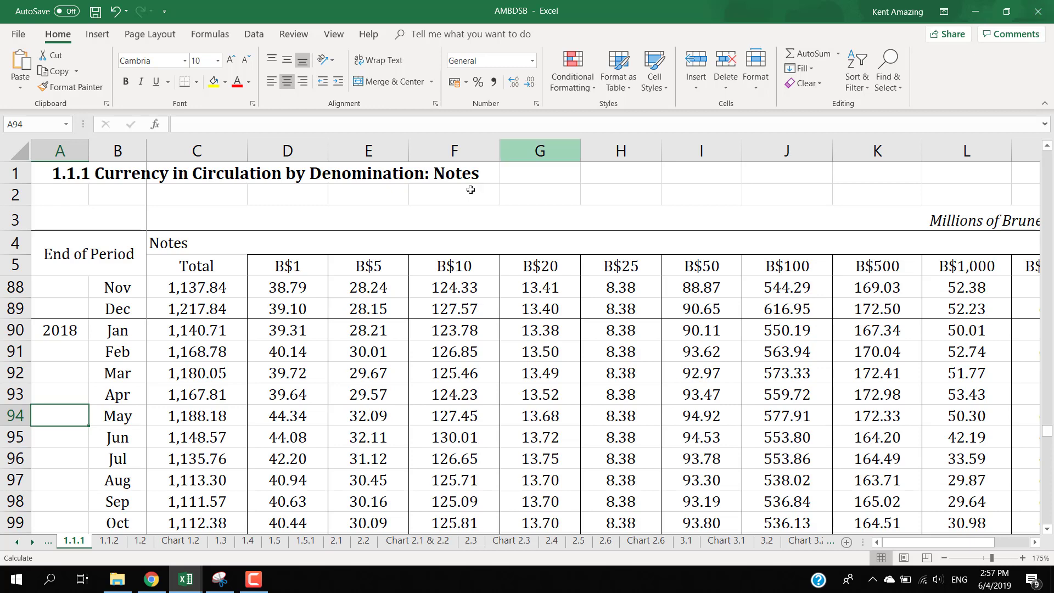
{"action": "left_click", "coordinate": [418, 259]}
{"action": "left_click", "coordinate": [1039, 11]}
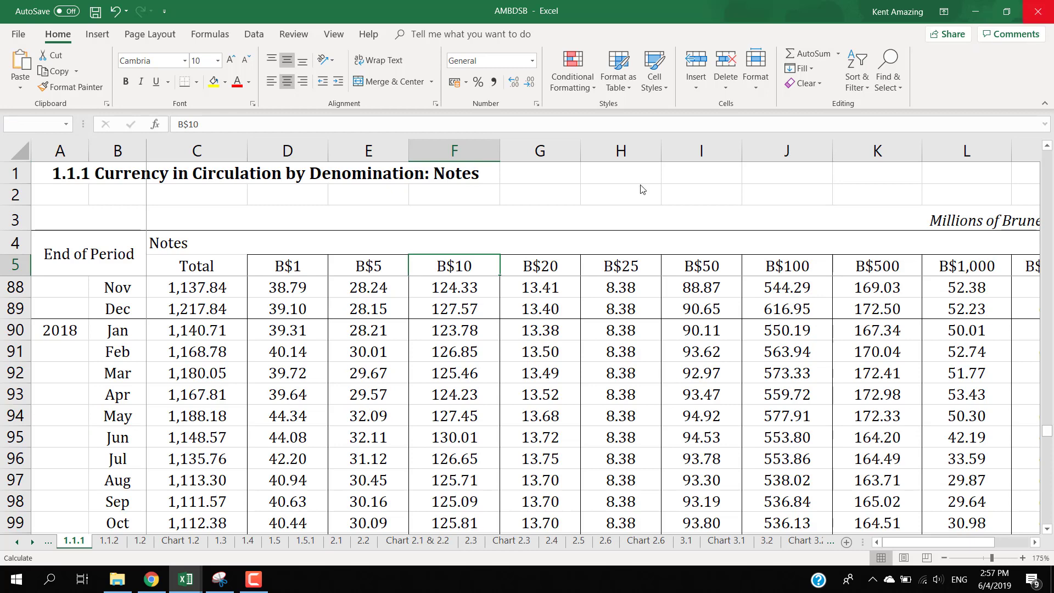
{"action": "left_click", "coordinate": [527, 305]}
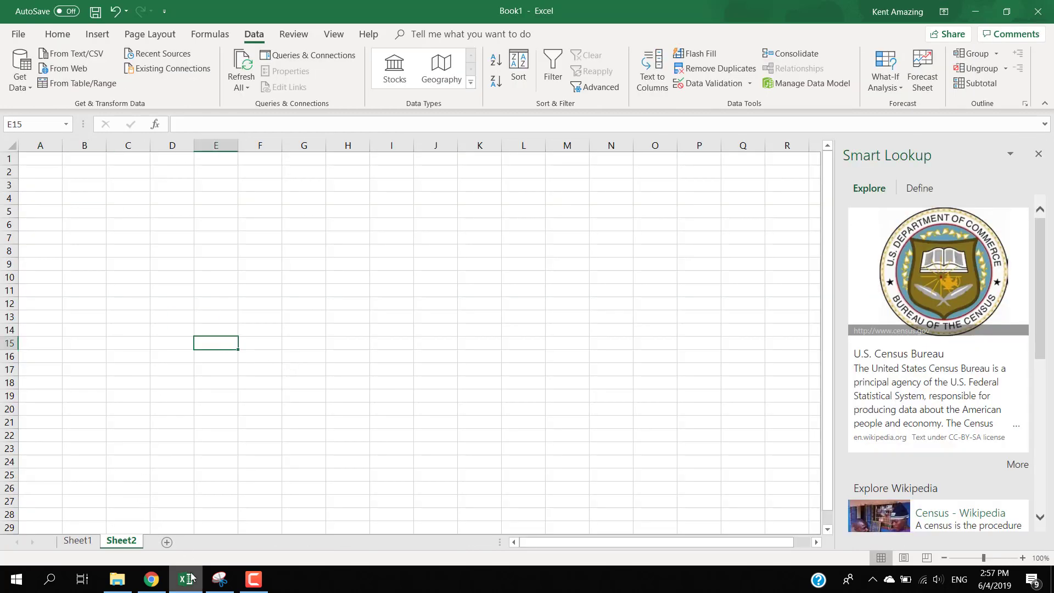
Step: Switch to Chrome and review the syntax, description and arguments on the Excel.Workbook Power Query M reference page
{"action": "mouse_move", "coordinate": [190, 579]}
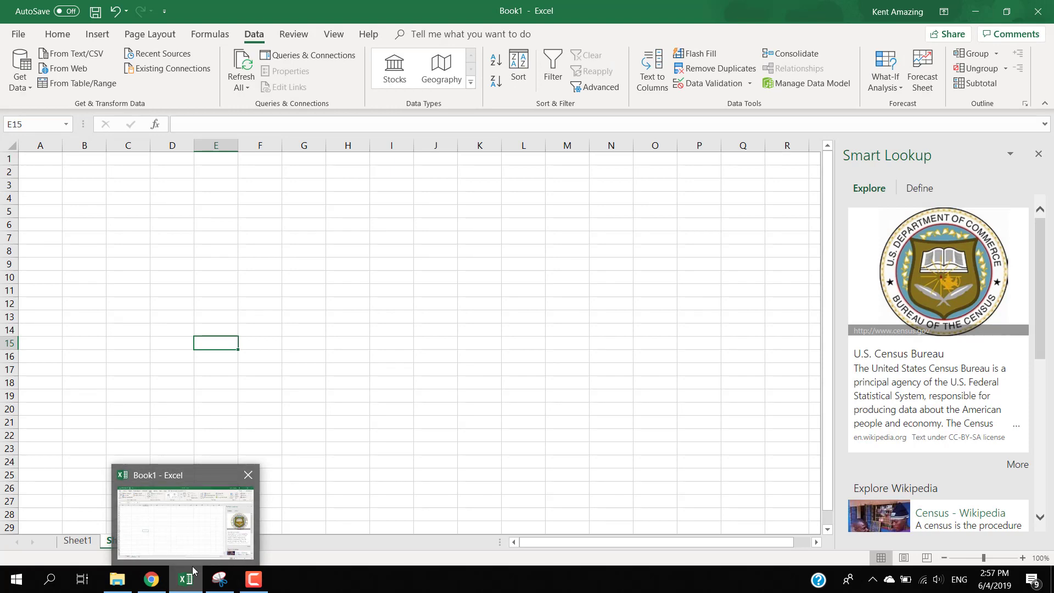
{"action": "left_click", "coordinate": [158, 579]}
{"action": "left_click", "coordinate": [518, 14]}
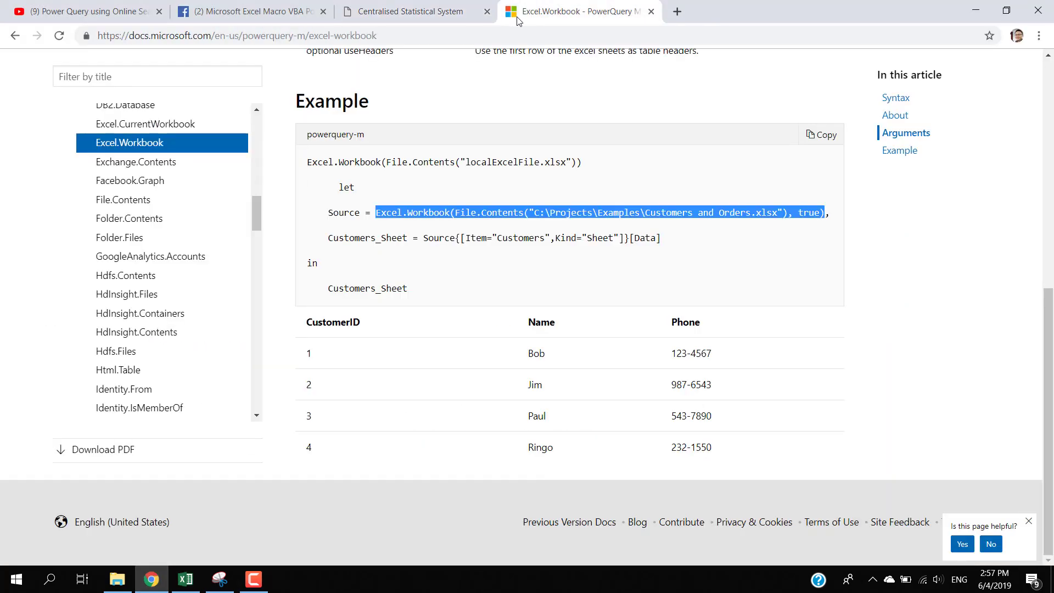
{"action": "scroll", "coordinate": [362, 180], "scroll_direction": "up", "scroll_amount": 8}
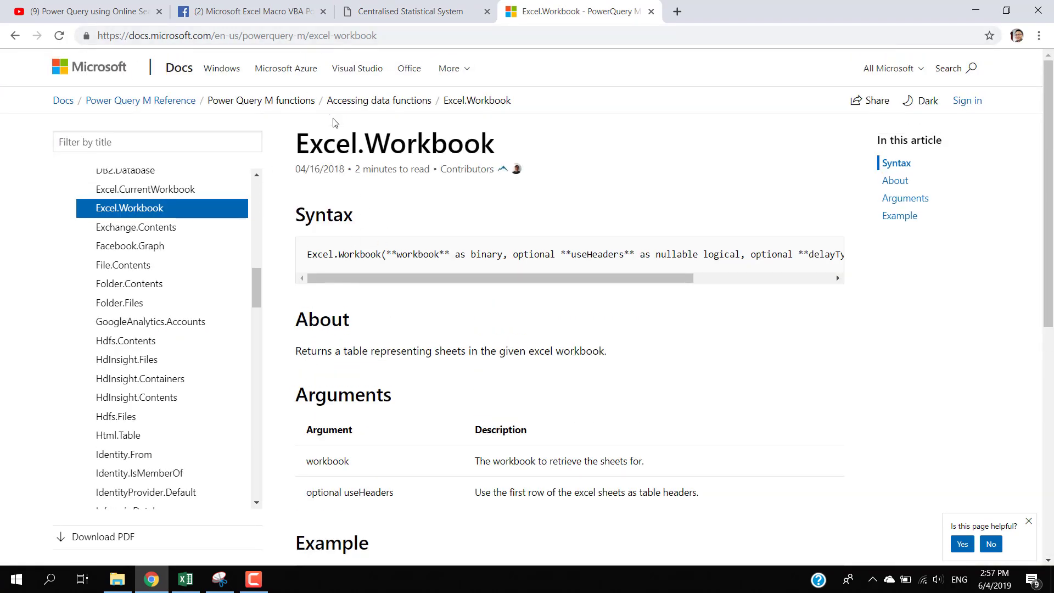
{"action": "scroll", "coordinate": [409, 242], "scroll_direction": "down", "scroll_amount": 2}
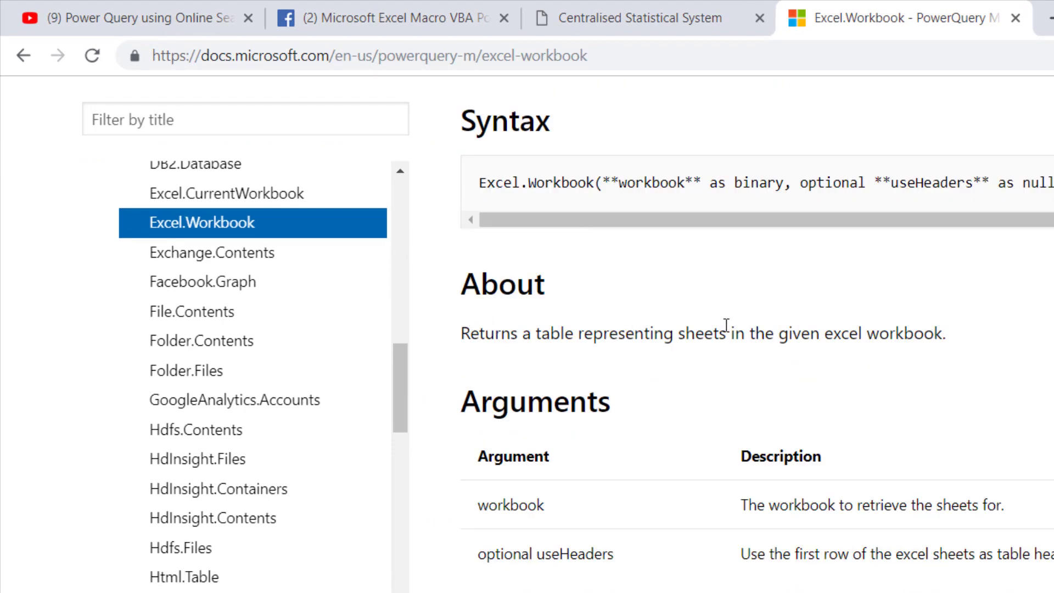
{"action": "left_click_drag", "start_coordinate": [948, 335], "coordinate": [460, 313]}
{"action": "left_click", "coordinate": [635, 406]}
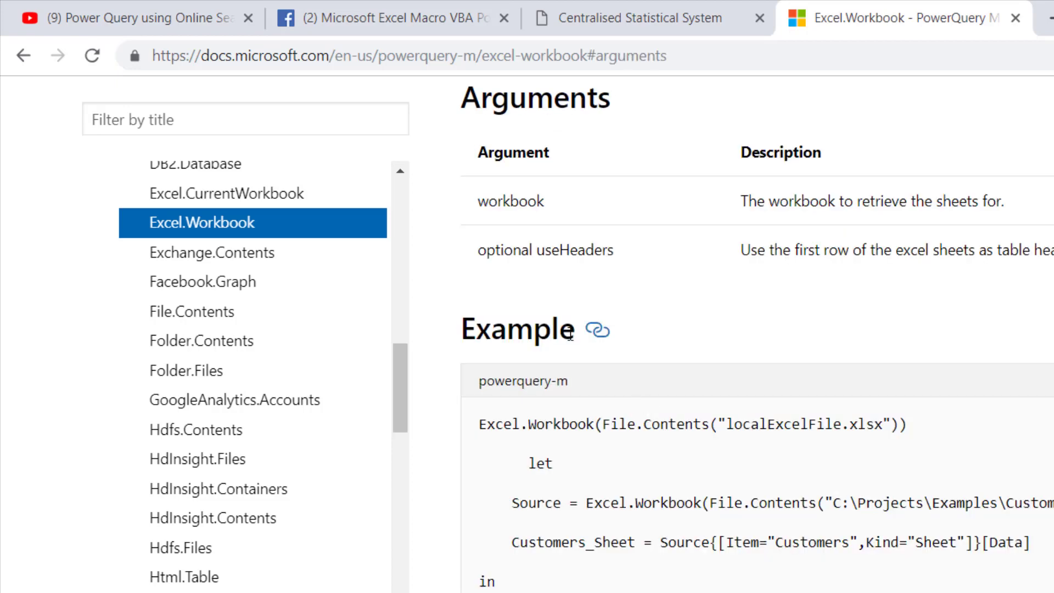
{"action": "scroll", "coordinate": [635, 499], "scroll_direction": "up", "scroll_amount": 8}
{"action": "left_click", "coordinate": [615, 489]}
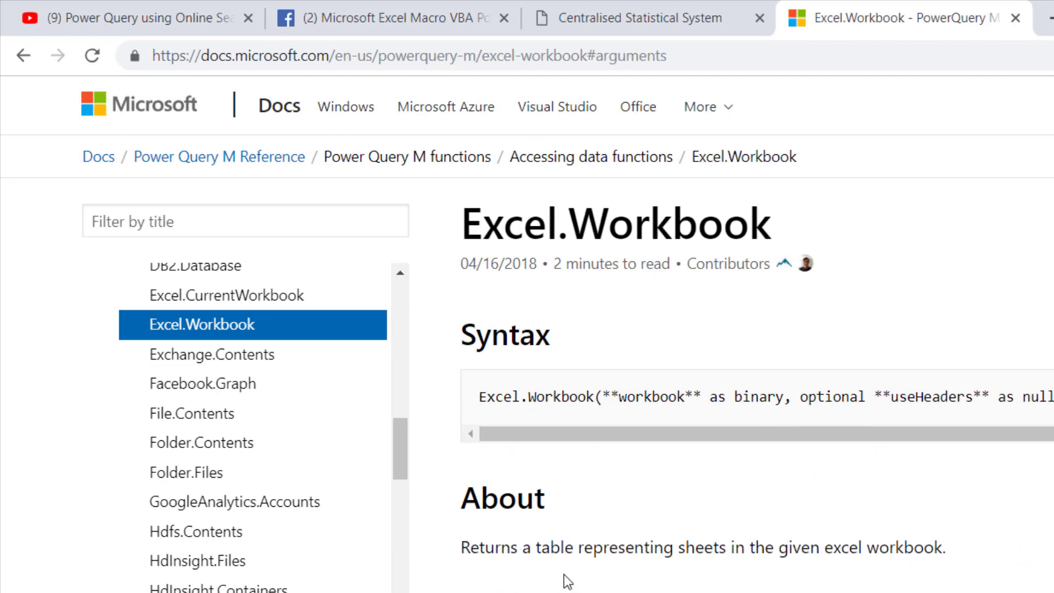
{"action": "scroll", "coordinate": [491, 585], "scroll_direction": "down", "scroll_amount": 4}
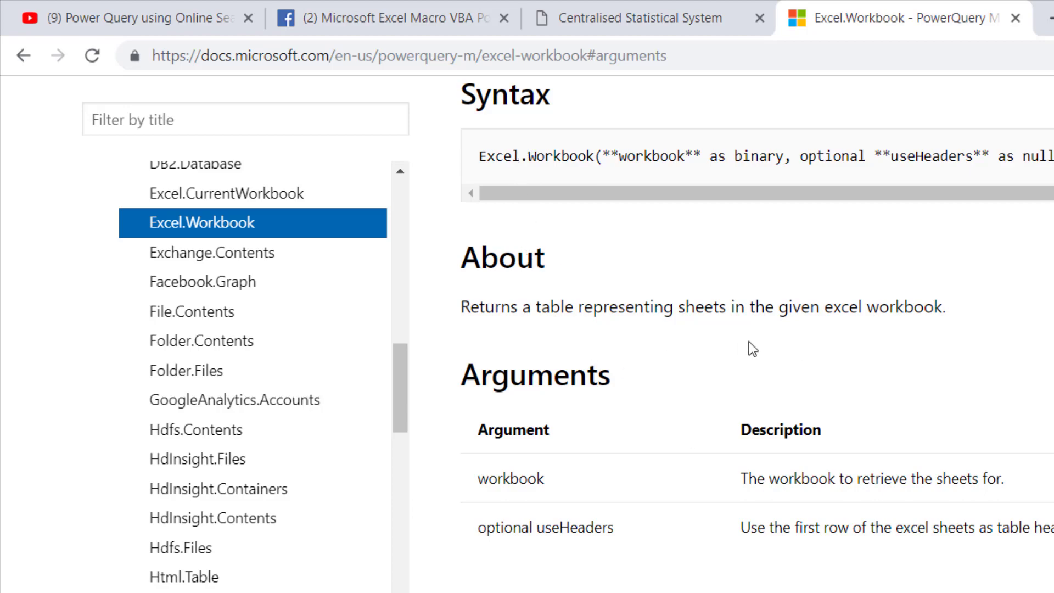
Step: Copy the example code from let through the final Customers_Sheet line
{"action": "scroll", "coordinate": [638, 395], "scroll_direction": "down", "scroll_amount": 3}
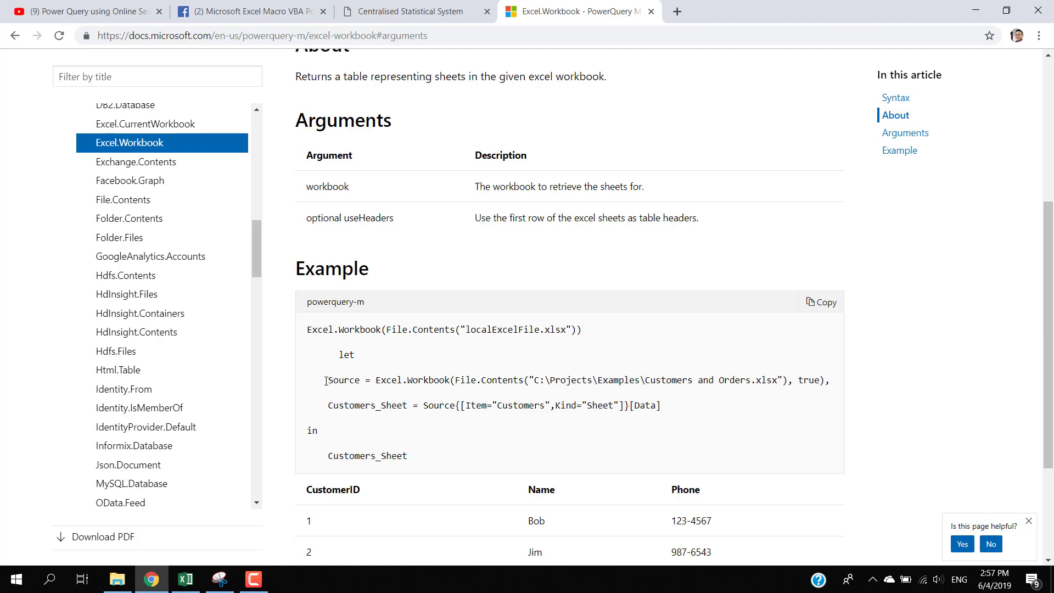
{"action": "left_click_drag", "start_coordinate": [325, 380], "coordinate": [634, 383]}
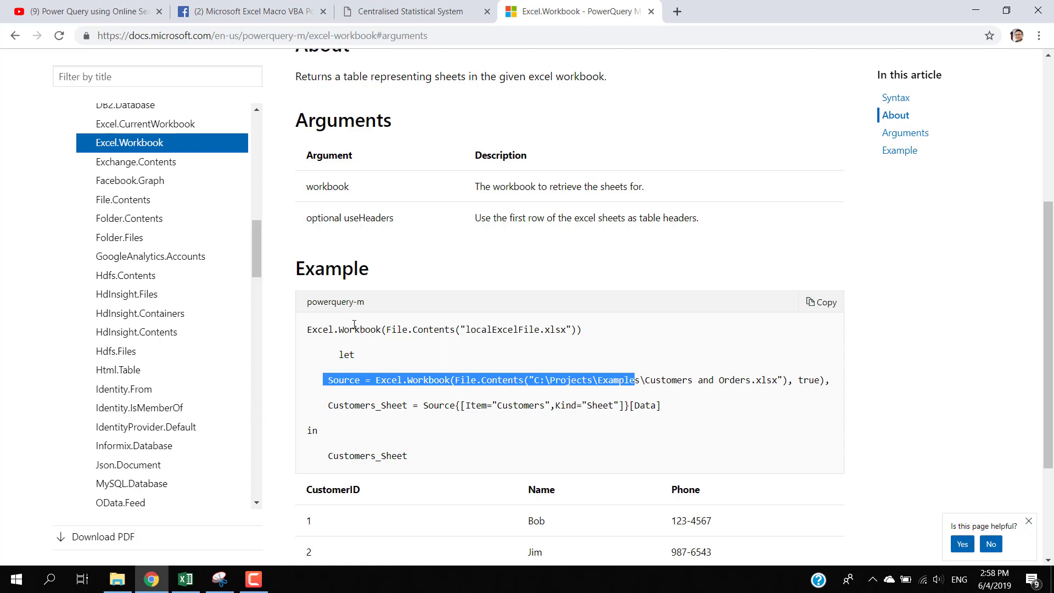
{"action": "left_click_drag", "start_coordinate": [320, 353], "coordinate": [454, 462]}
{"action": "key", "text": "ctrl+c"}
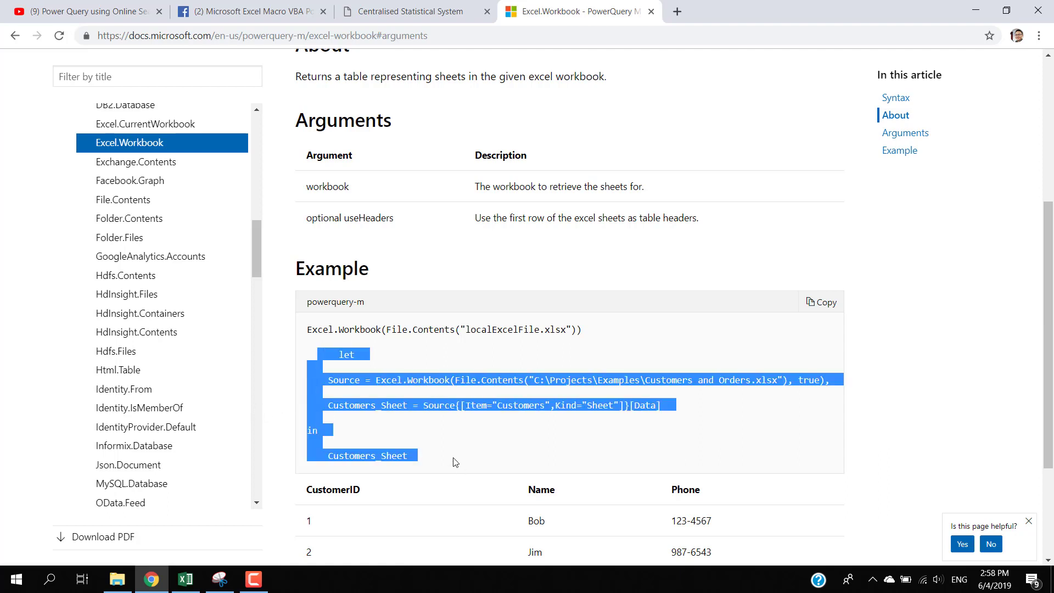
Step: Switch to the Book1 workbook in Excel and create a blank query in the Power Query Editor
{"action": "left_click", "coordinate": [185, 580]}
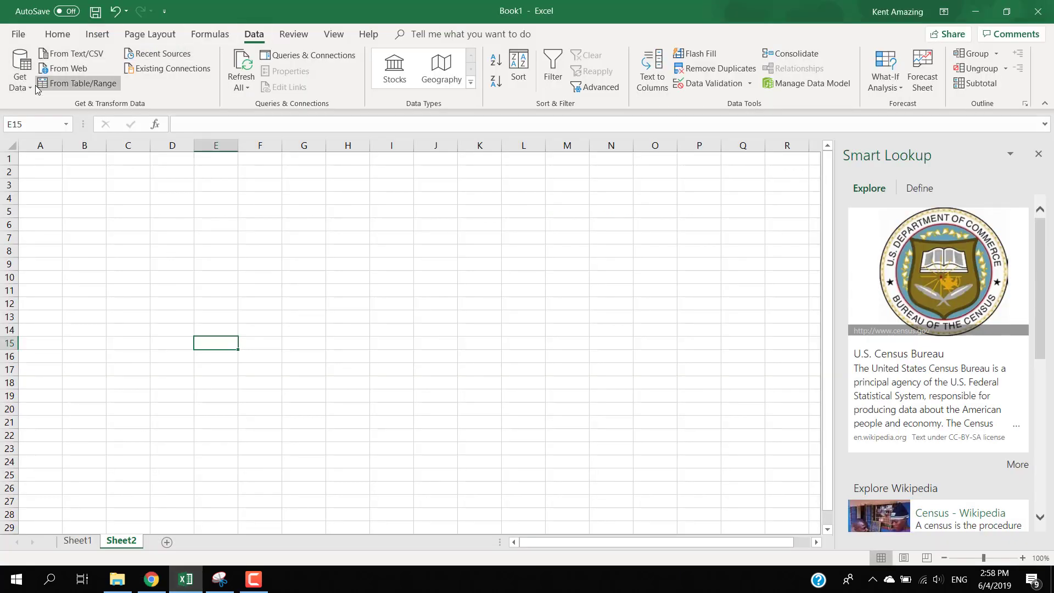
{"action": "left_click", "coordinate": [82, 83]}
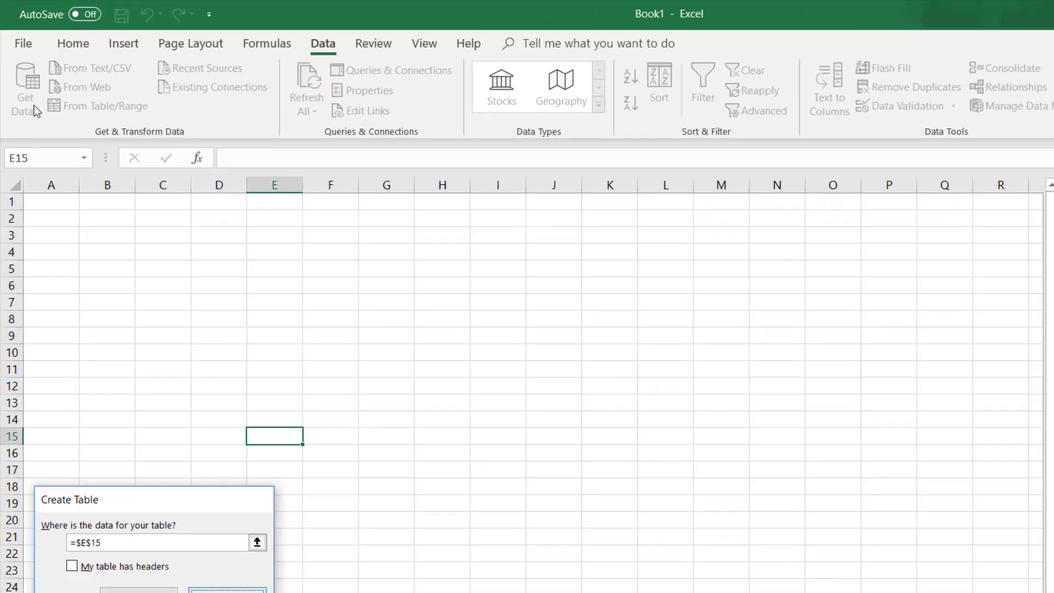
{"action": "left_click", "coordinate": [179, 470]}
{"action": "left_click", "coordinate": [29, 87]}
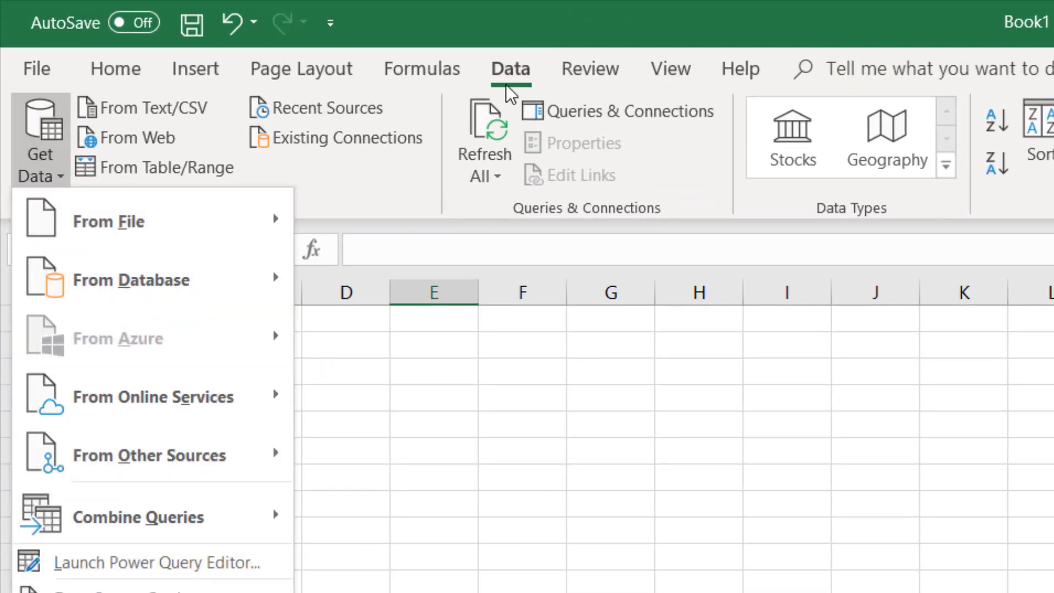
{"action": "mouse_move", "coordinate": [115, 468]}
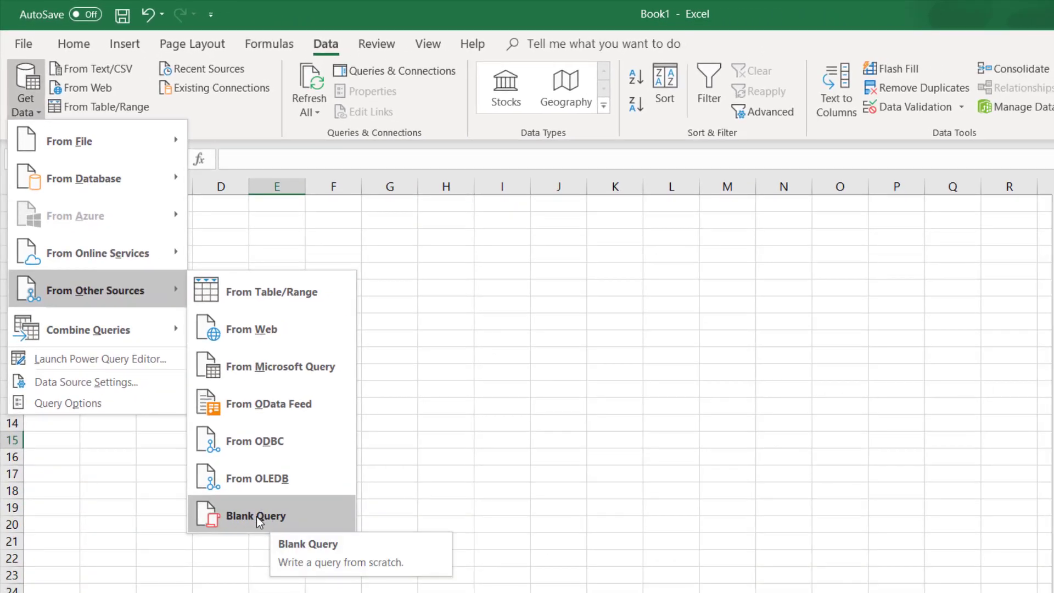
{"action": "left_click", "coordinate": [256, 516]}
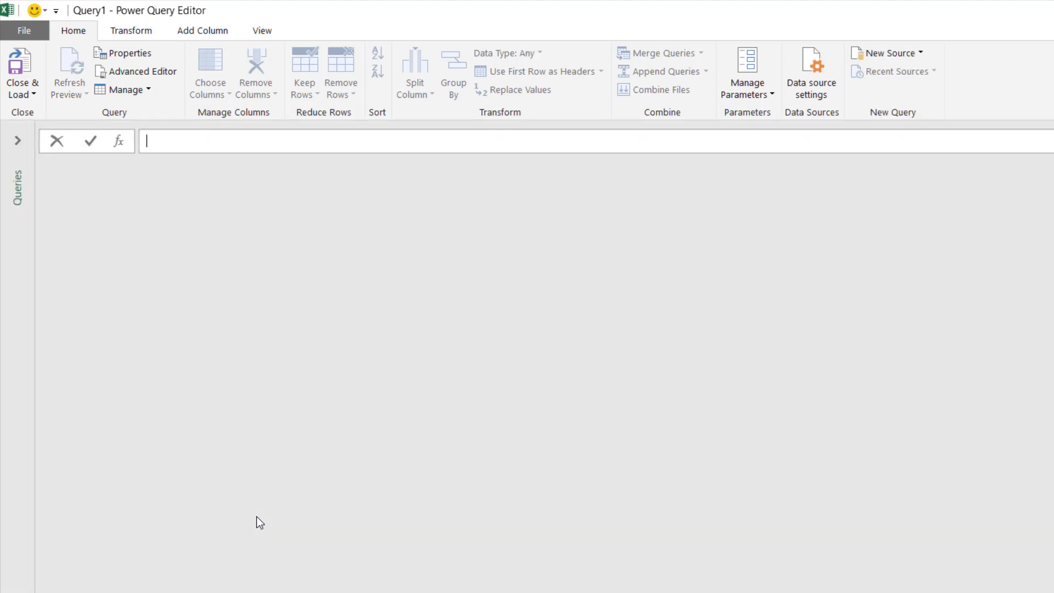
Step: Open the query in the Advanced Editor and replace all of its default code with the copied Excel.Workbook example
{"action": "left_click", "coordinate": [266, 31]}
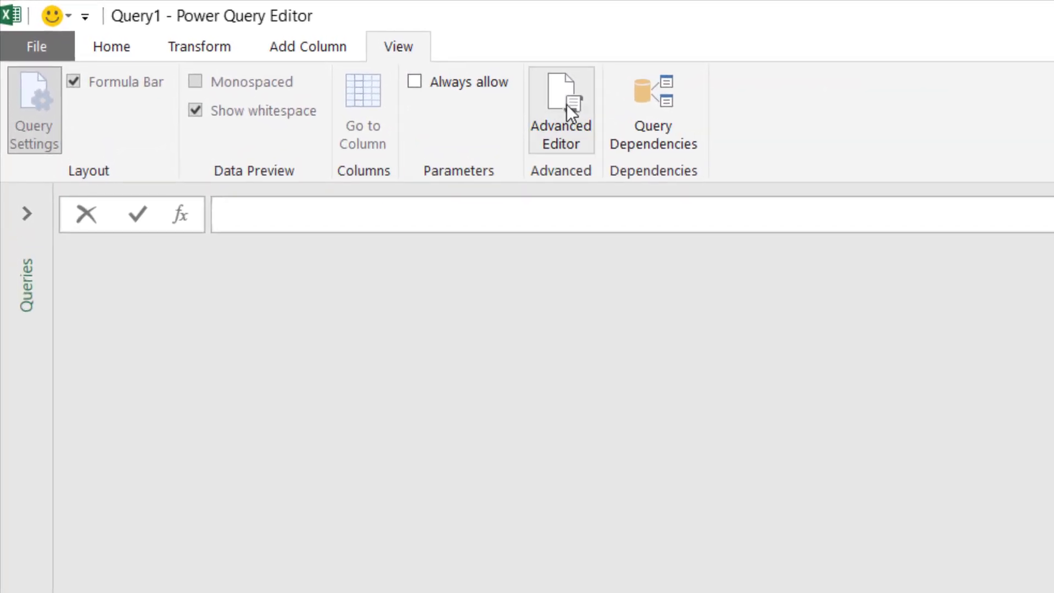
{"action": "left_click", "coordinate": [566, 104]}
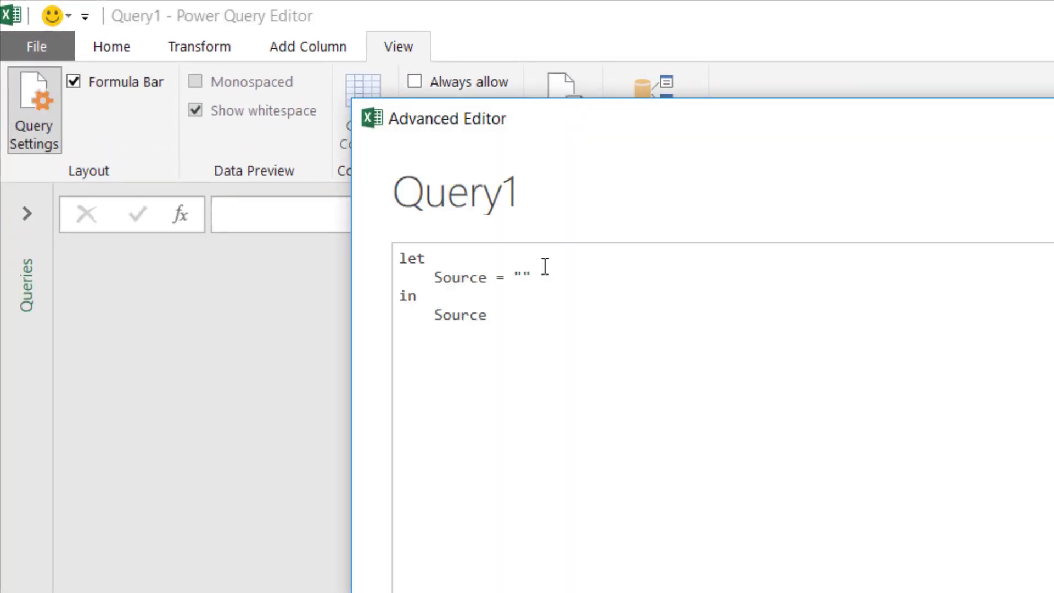
{"action": "key", "text": "ctrl+a"}
{"action": "key", "text": "ctrl+v"}
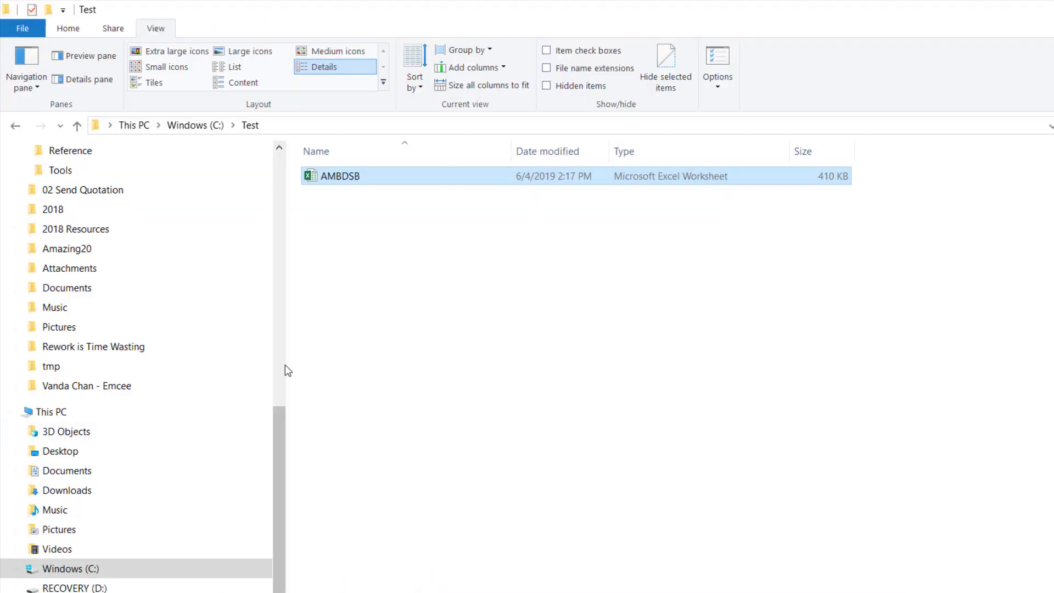
Step: Change the folder in the Source line's file path to C:\Test, where the AMBDSB workbook is stored
{"action": "left_click_drag", "start_coordinate": [288, 364], "coordinate": [4, 388]}
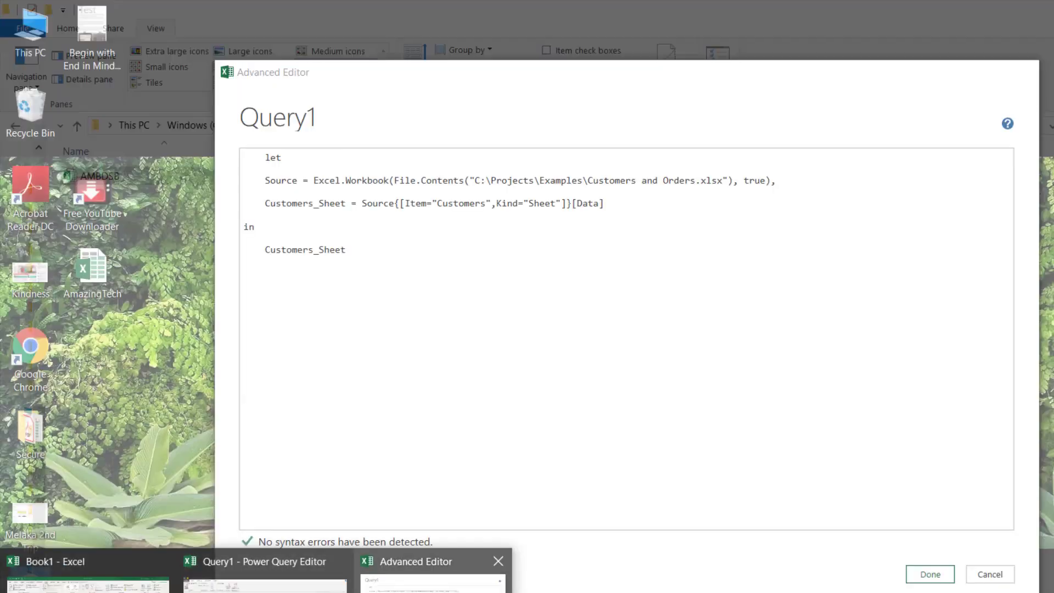
{"action": "left_click", "coordinate": [428, 574]}
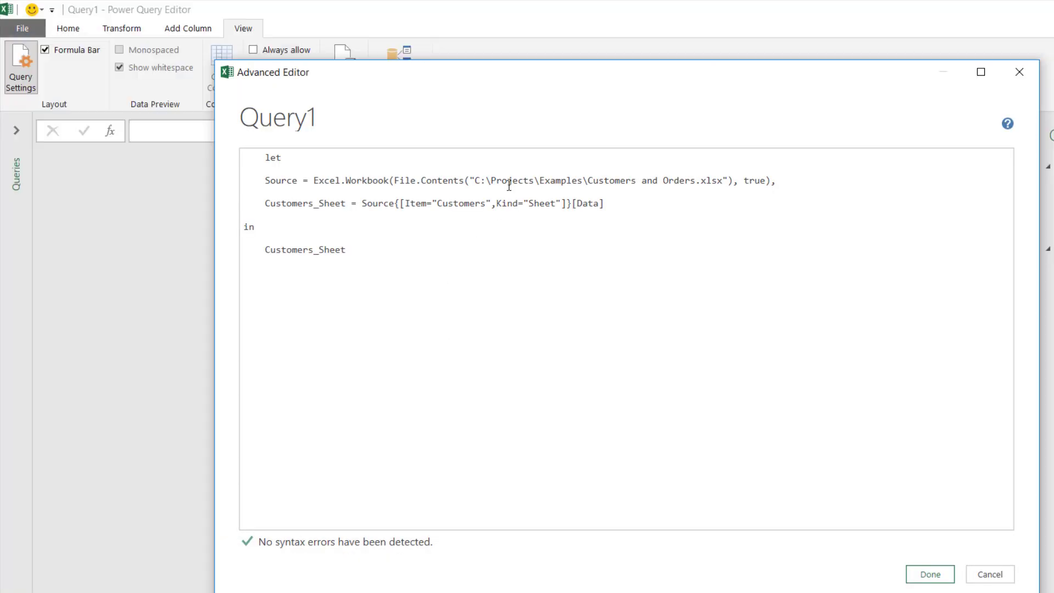
{"action": "double_click", "coordinate": [494, 180]}
{"action": "left_click", "coordinate": [494, 178]}
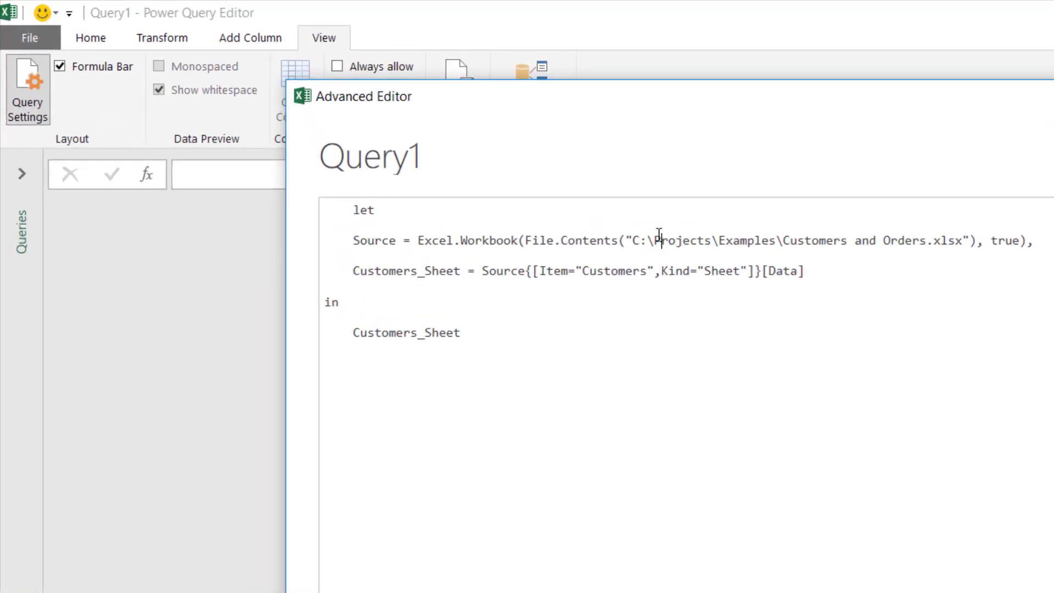
{"action": "left_click_drag", "start_coordinate": [655, 240], "coordinate": [776, 240]}
{"action": "type", "text": "f"}
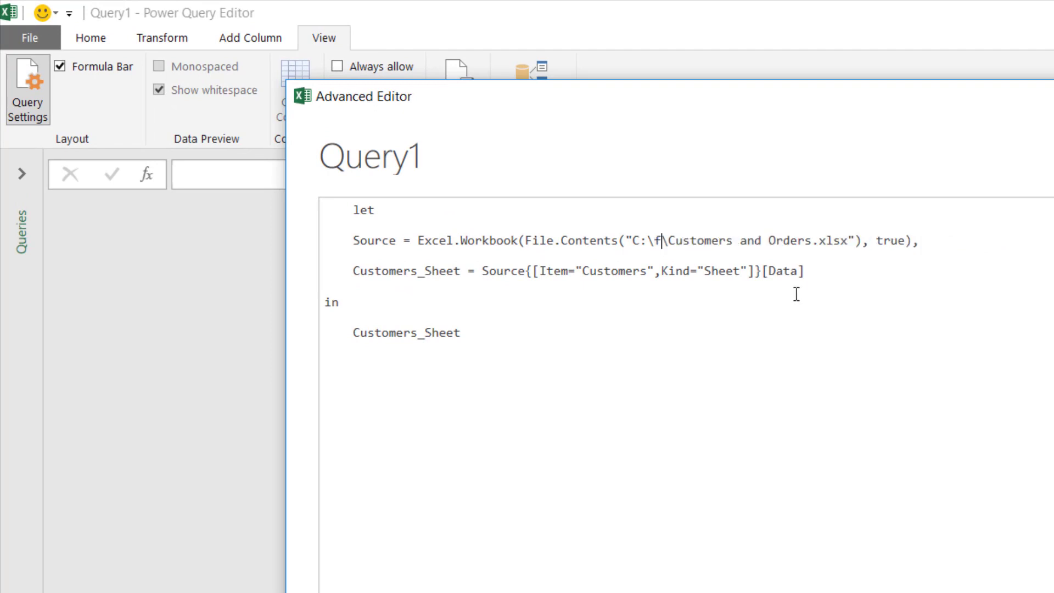
{"action": "key", "text": "BackSpace"}
{"action": "type", "text": "Test"}
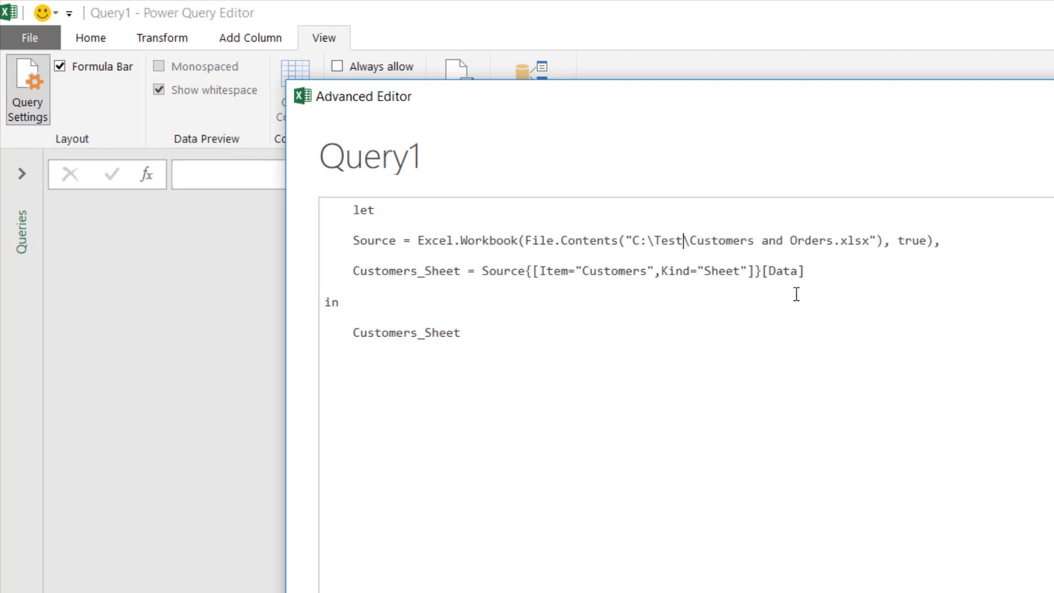
Step: Replace the file name Customers and Orders in the Source path with AMBDSB and apply the query code
{"action": "key", "text": "ctrl+shift+Right"}
{"action": "key", "text": "ctrl+shift+Right"}
{"action": "key", "text": "ctrl+shift+Right"}
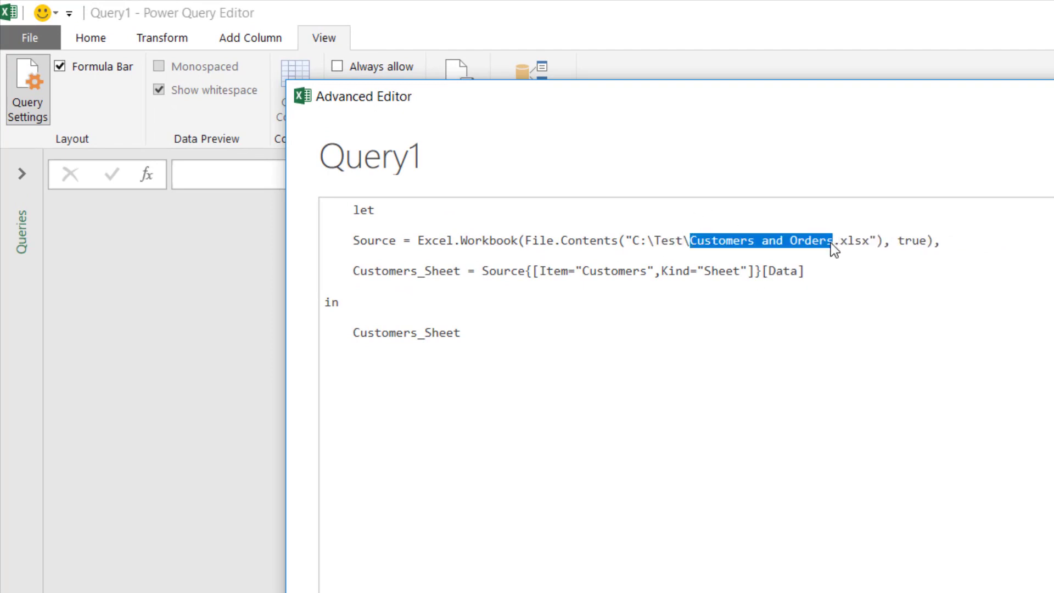
{"action": "type", "text": "AM"}
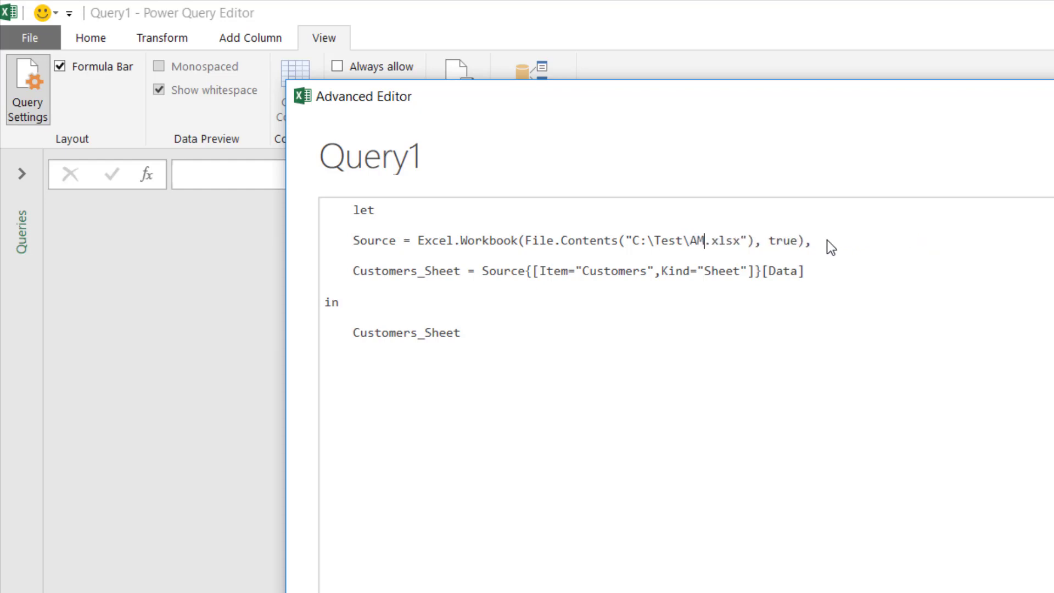
{"action": "type", "text": "BD"}
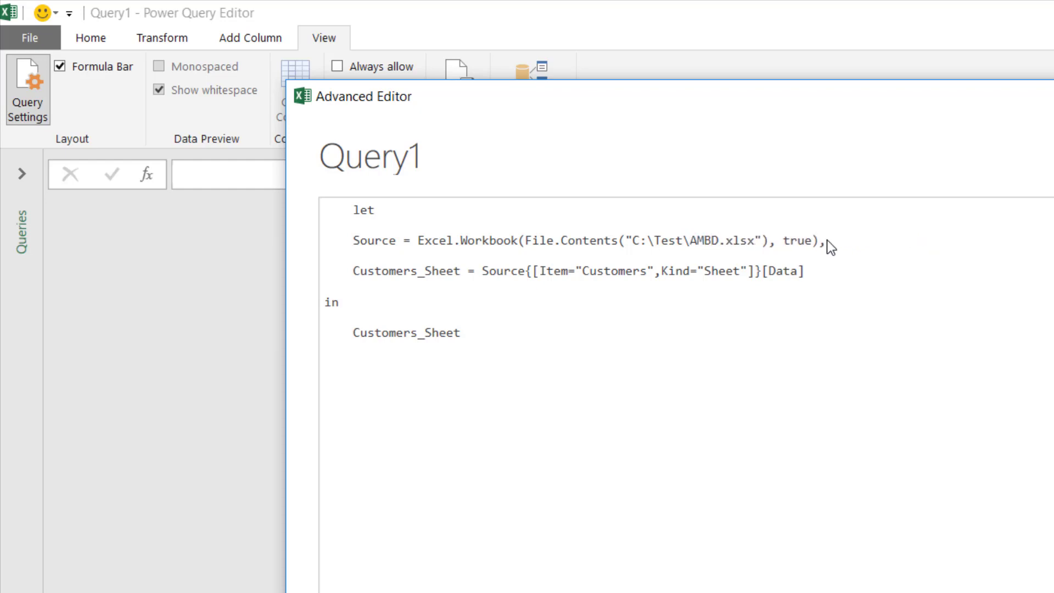
{"action": "key", "text": "alt+Tab"}
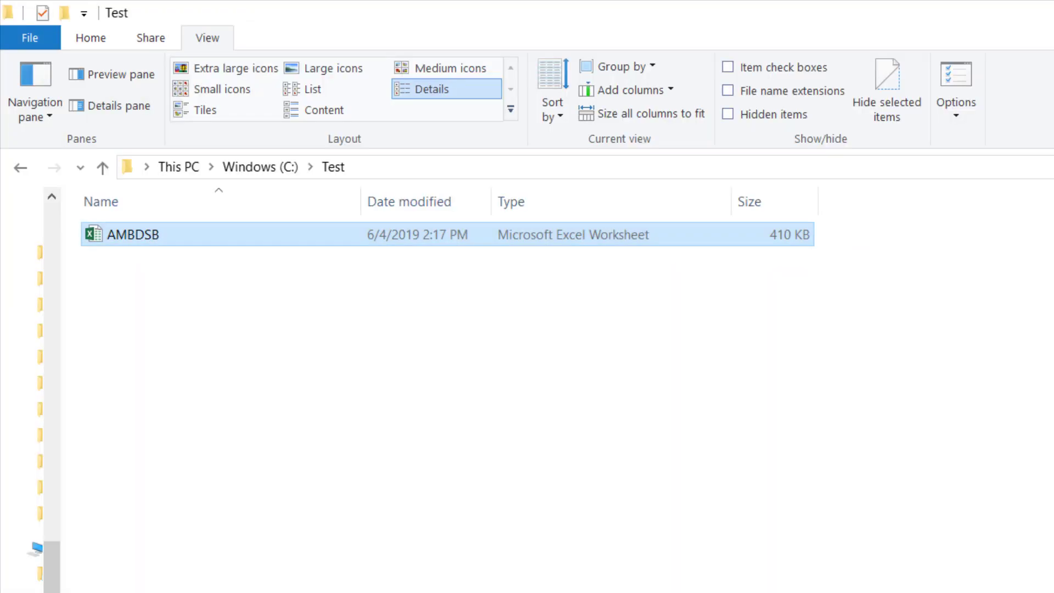
{"action": "key", "text": "alt+Tab"}
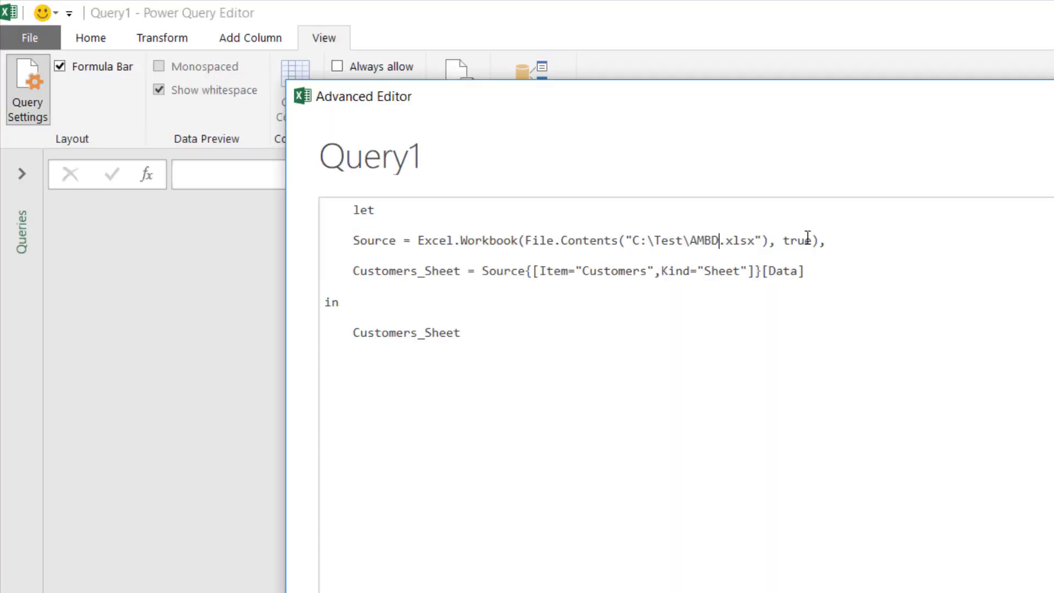
{"action": "type", "text": "SB"}
{"action": "left_click", "coordinate": [331, 260]}
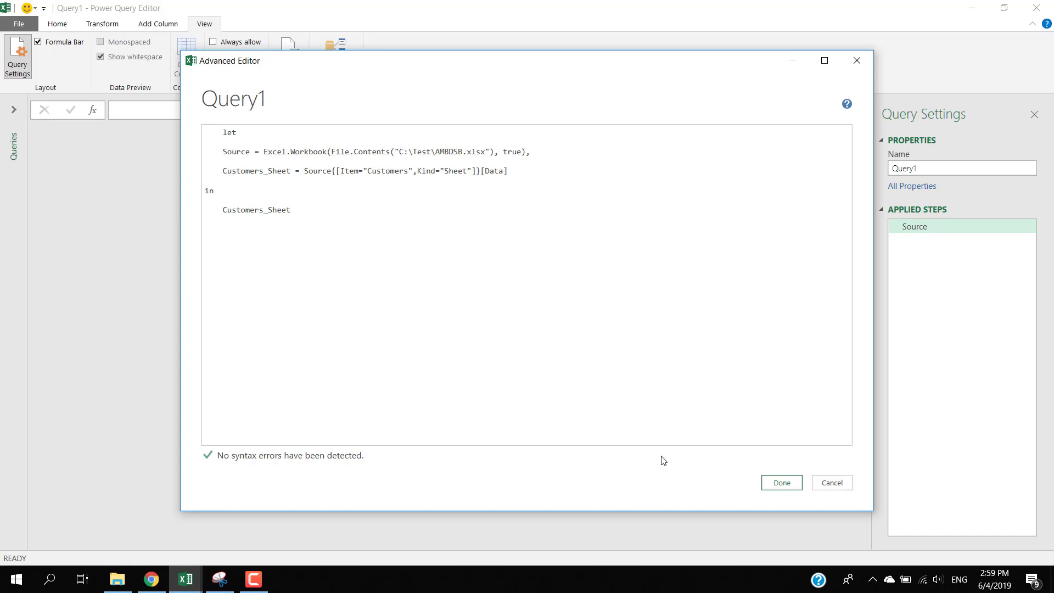
{"action": "left_click", "coordinate": [782, 483]}
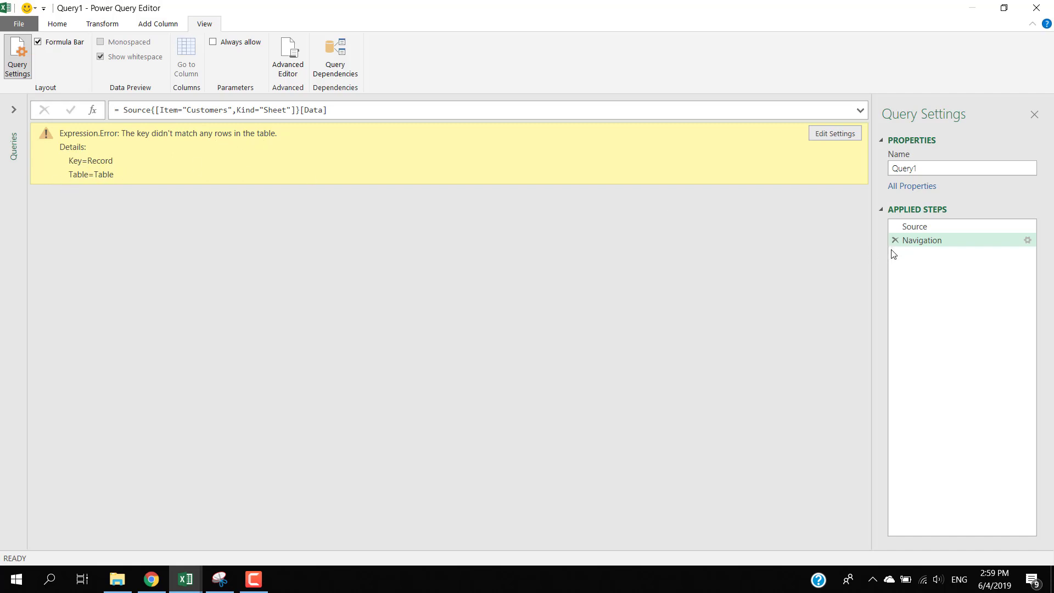
Step: Edit the Navigation step so that it retrieves the 5.1 sheet listed first under Custom Formula
{"action": "double_click", "coordinate": [941, 240]}
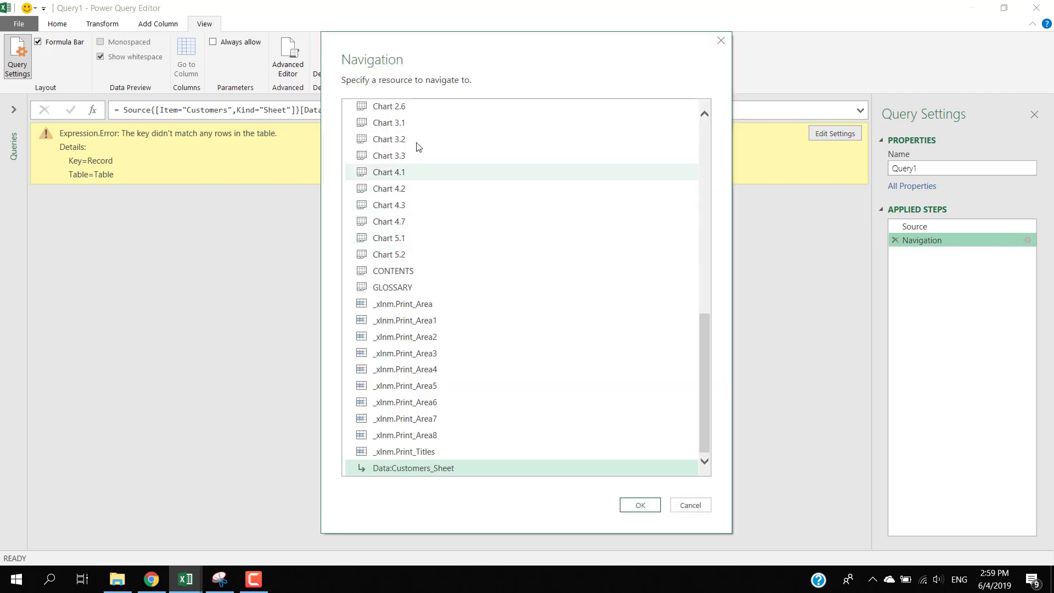
{"action": "left_click_drag", "start_coordinate": [706, 361], "coordinate": [581, 165]}
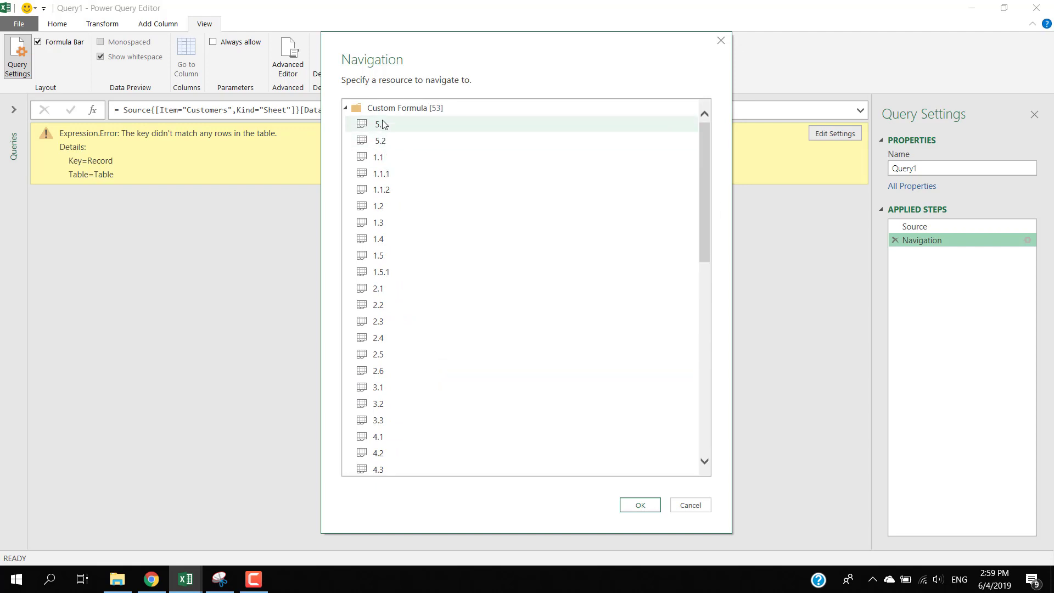
{"action": "left_click", "coordinate": [387, 159]}
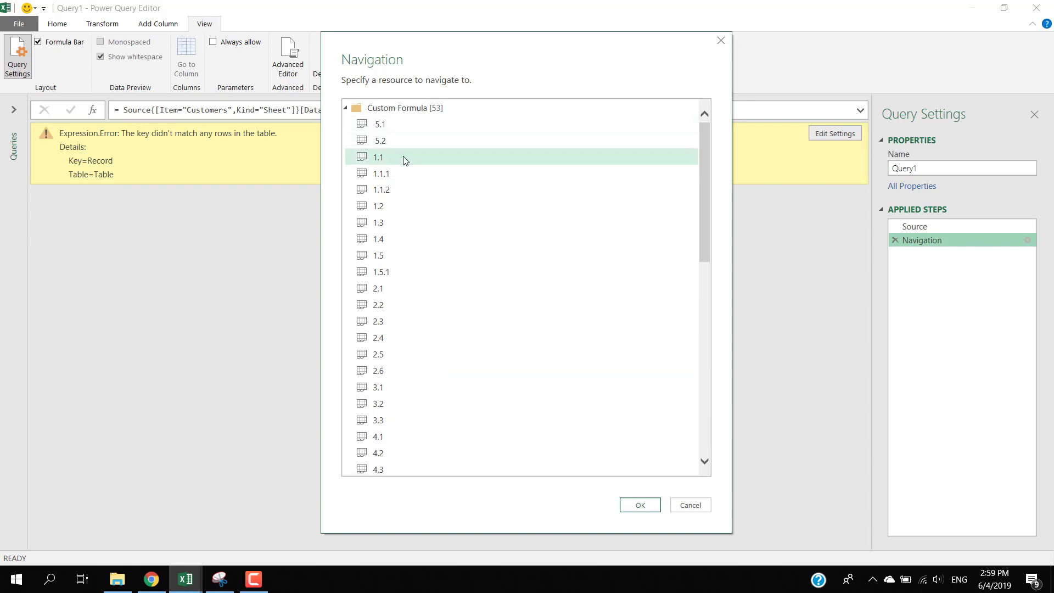
{"action": "left_click", "coordinate": [388, 128]}
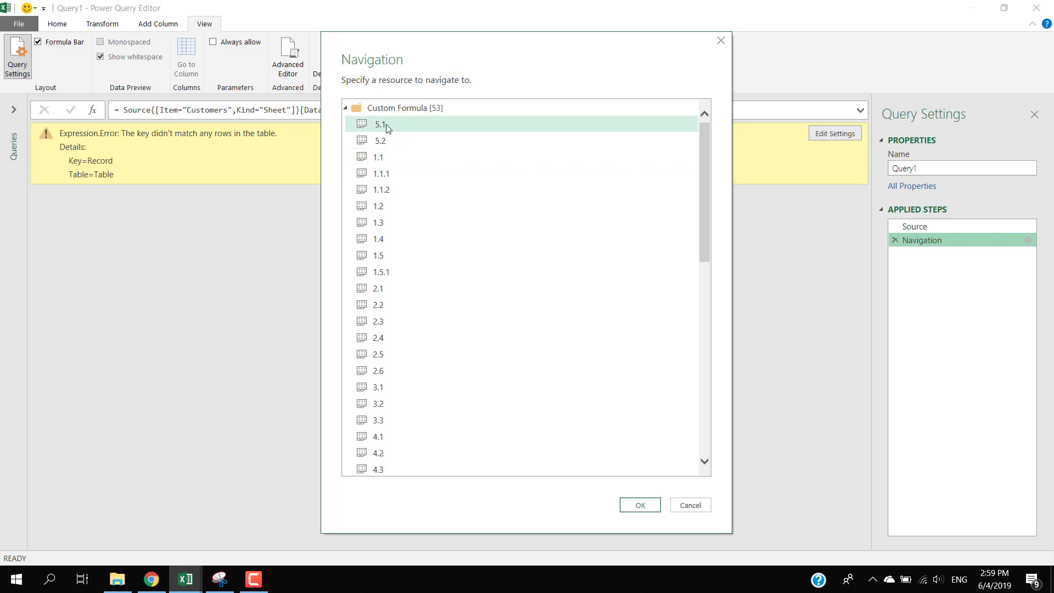
{"action": "left_click", "coordinate": [653, 505]}
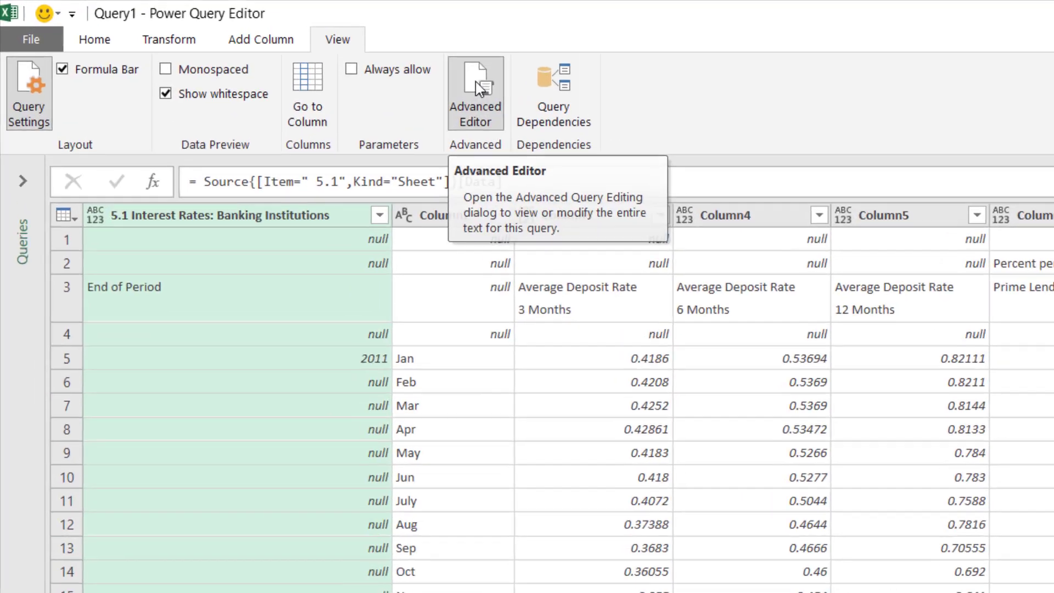
Step: Reopen the query code in the Advanced Editor and delete the 5.1_Sheet line and the 5.1_Sheet reference after in
{"action": "left_click", "coordinate": [289, 55]}
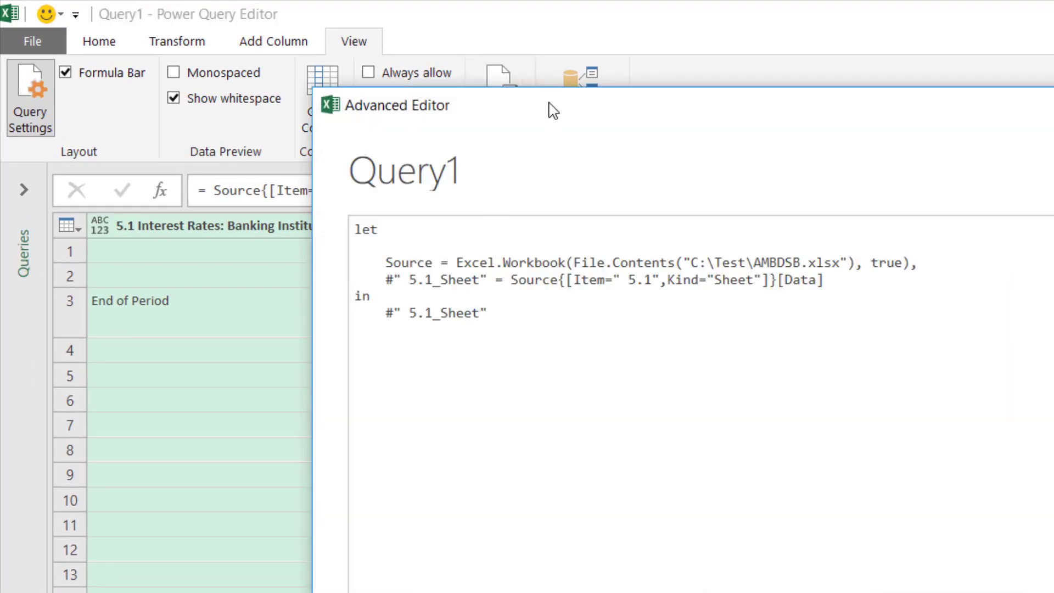
{"action": "mouse_move", "coordinate": [543, 107]}
{"action": "left_mouse_down"}
{"action": "mouse_move", "coordinate": [802, 303]}
{"action": "mouse_move", "coordinate": [679, 65]}
{"action": "mouse_move", "coordinate": [574, 238]}
{"action": "mouse_move", "coordinate": [548, 101]}
{"action": "left_mouse_up"}
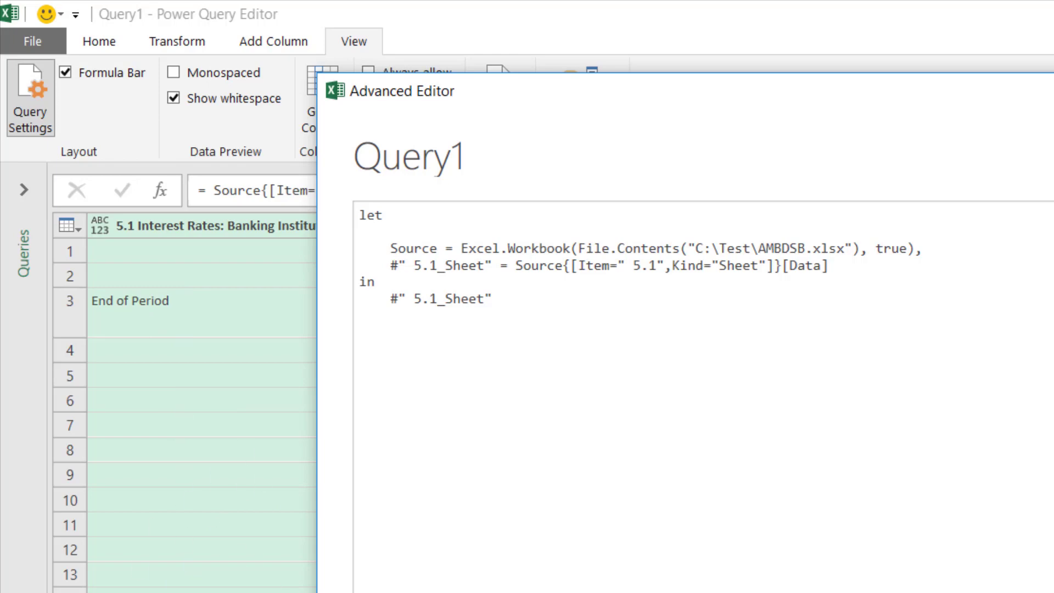
{"action": "left_click", "coordinate": [359, 266]}
{"action": "key", "text": "shift+End"}
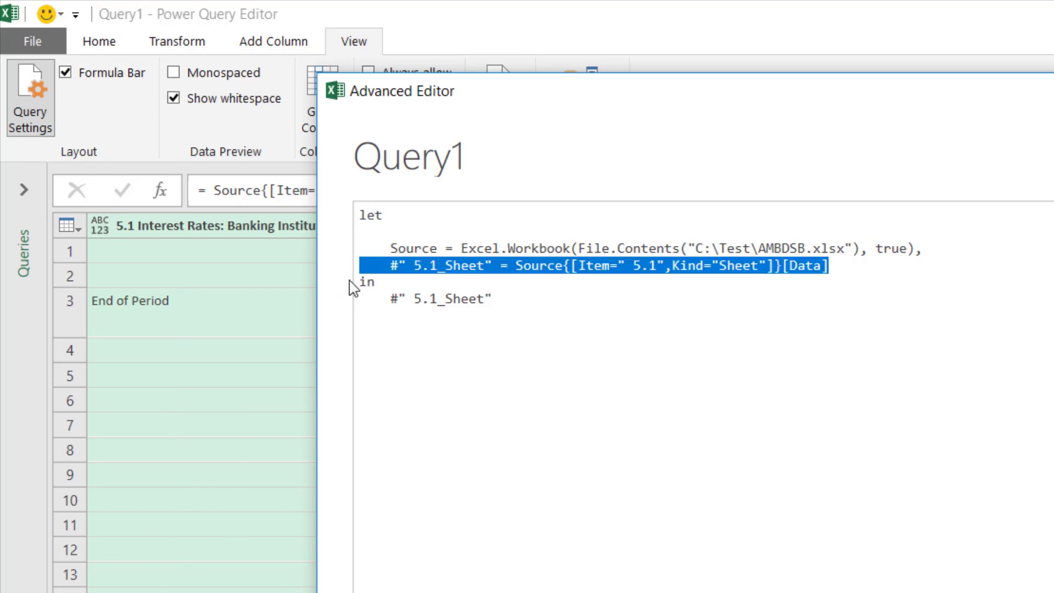
{"action": "key", "text": "Delete"}
{"action": "key", "text": "Delete"}
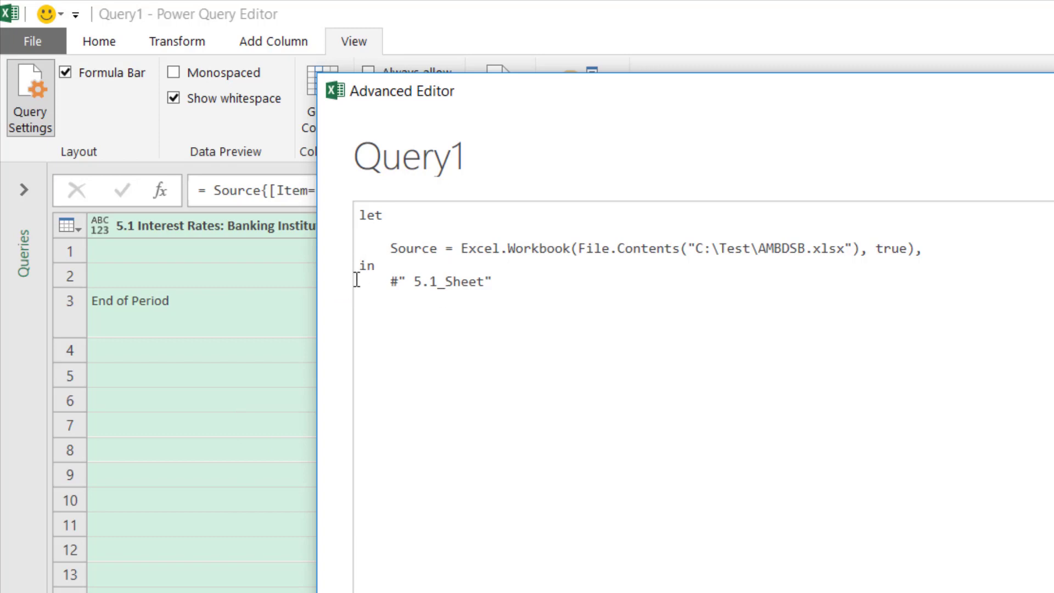
{"action": "key", "text": "shift+End"}
{"action": "key", "text": "Delete"}
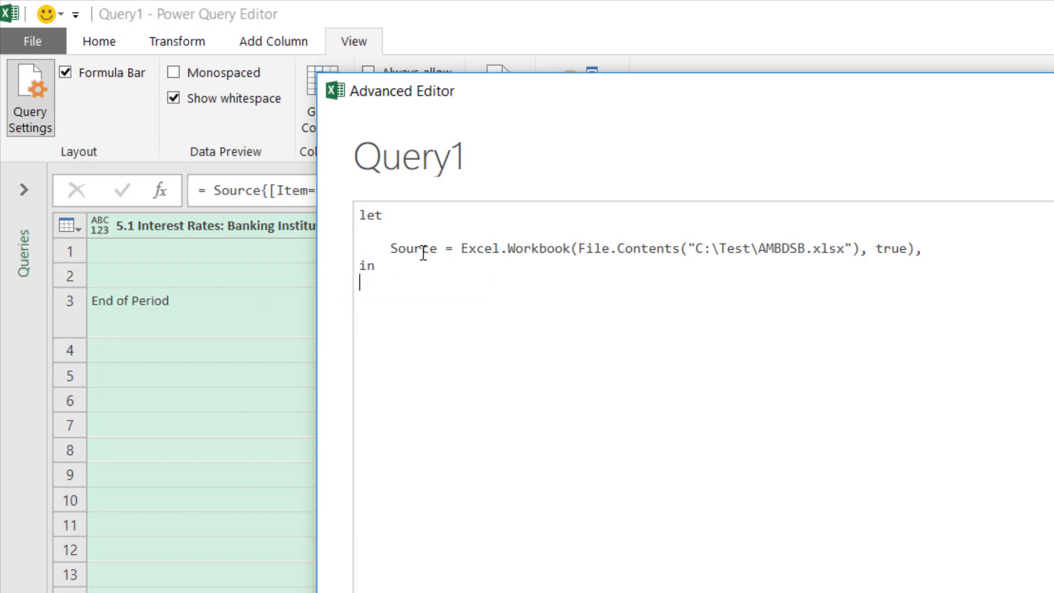
Step: Make the query return Source after in, remove the comma ending the Source line, and apply the code
{"action": "double_click", "coordinate": [426, 249]}
{"action": "key", "text": "ctrl+c"}
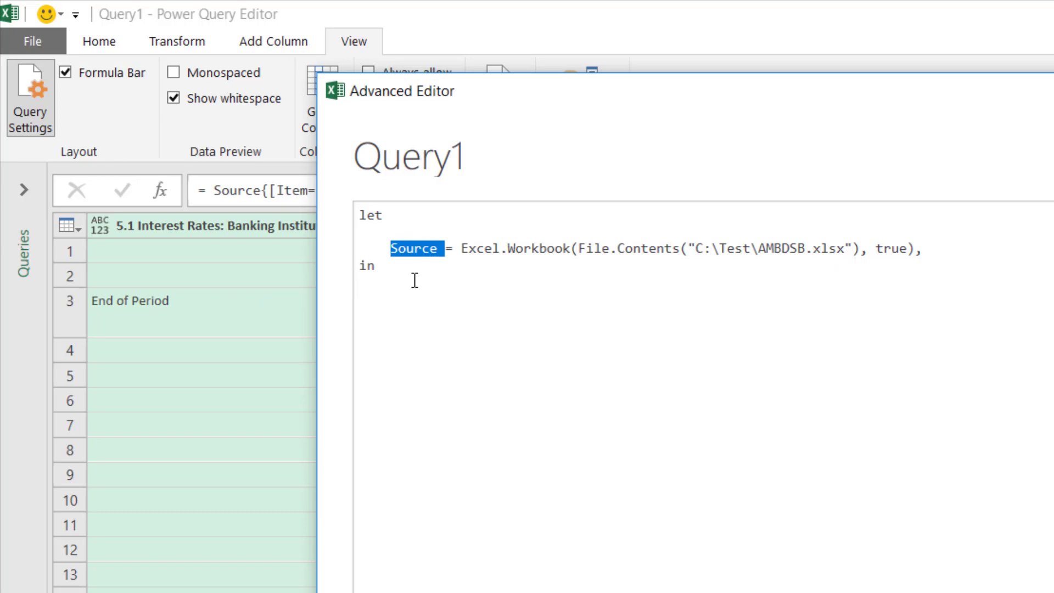
{"action": "left_click", "coordinate": [414, 280]}
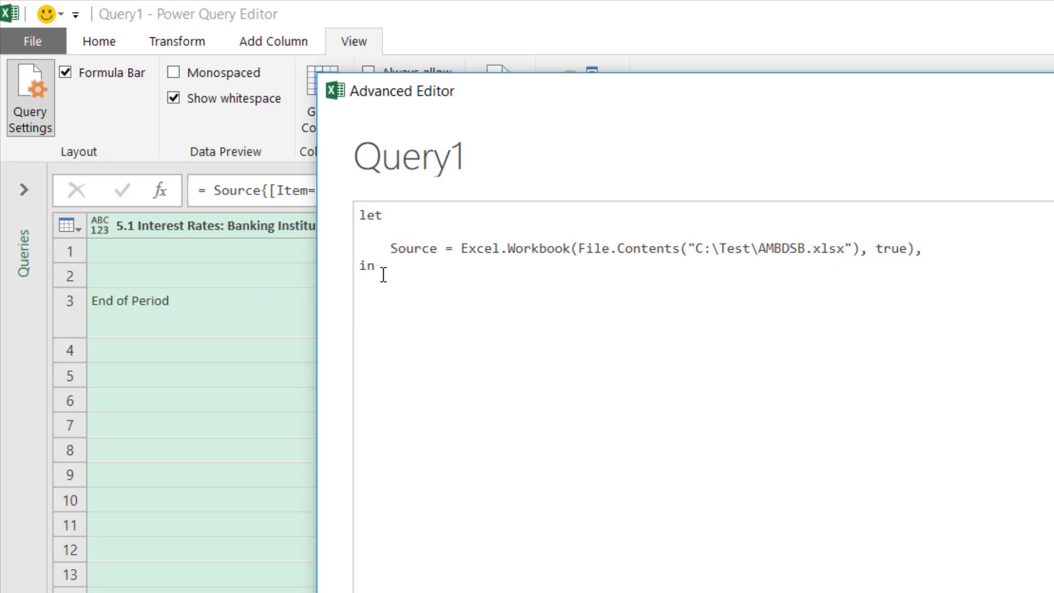
{"action": "key", "text": "ctrl+v"}
{"action": "key", "text": "BackSpace"}
{"action": "key", "text": "BackSpace"}
{"action": "left_click", "coordinate": [1043, 592]}
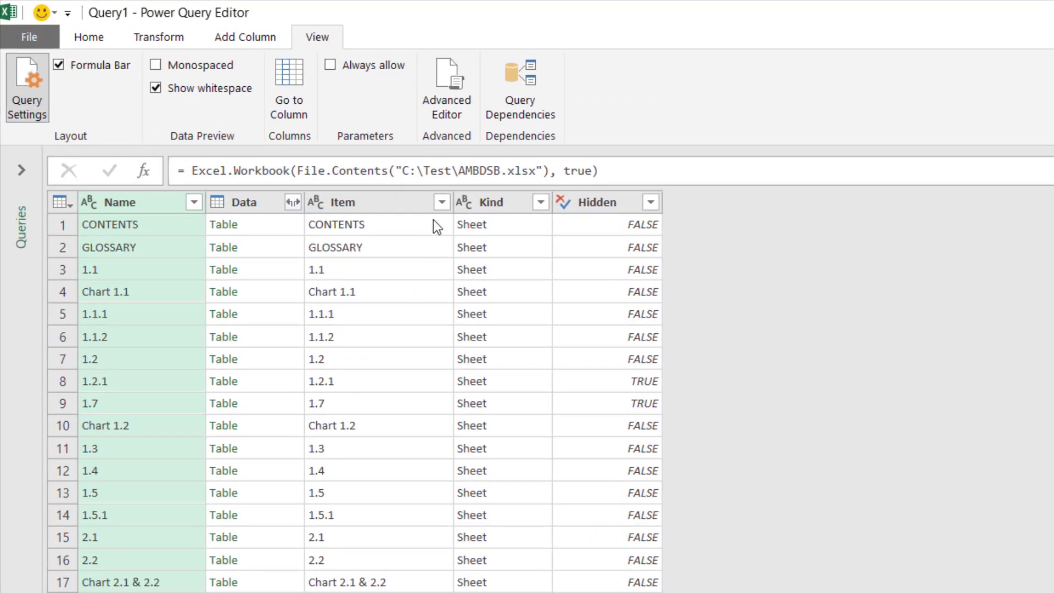
Step: Filter the Item column to exclude every item matching the search text "chart"
{"action": "left_click", "coordinate": [441, 203]}
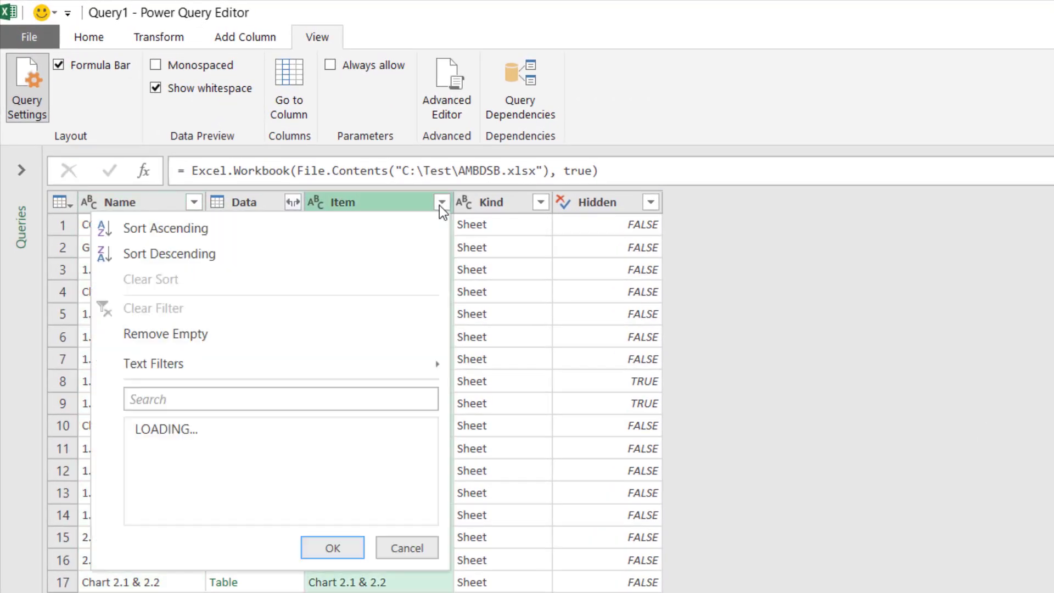
{"action": "left_click", "coordinate": [236, 399]}
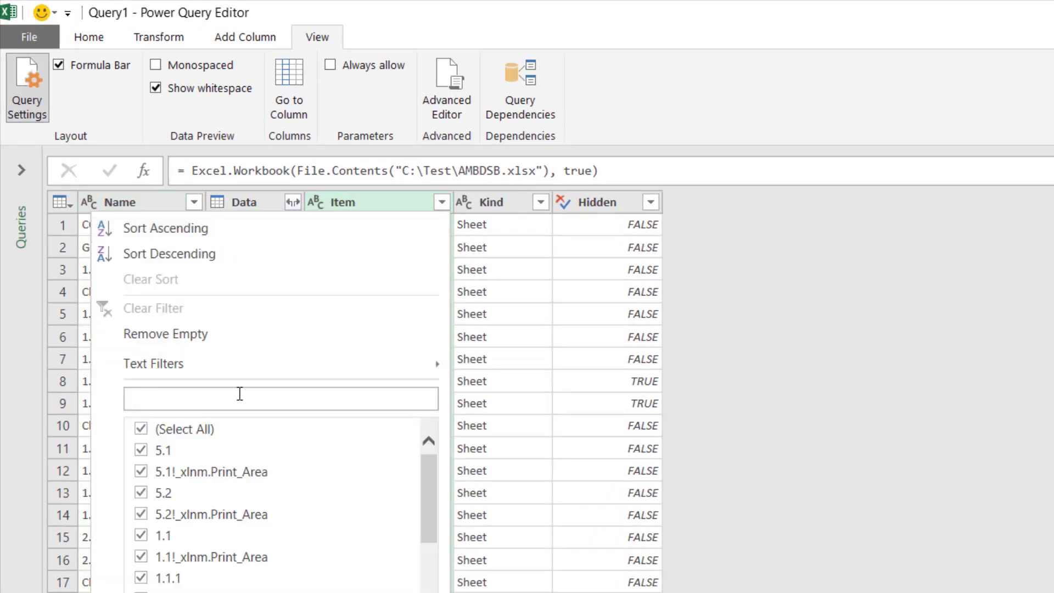
{"action": "type", "text": "Chart"}
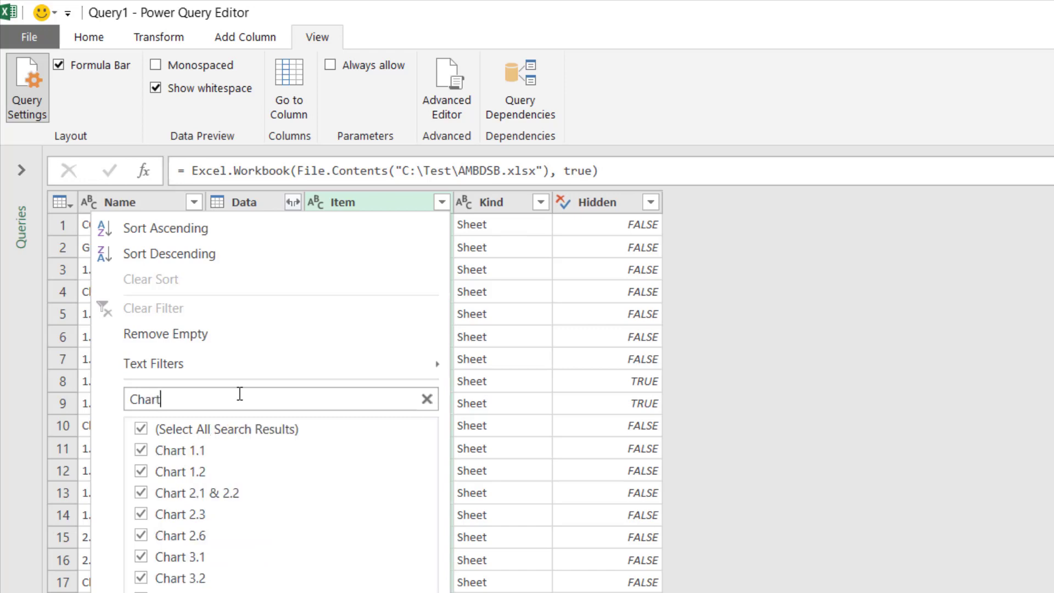
{"action": "key", "text": "BackSpace"}
{"action": "key", "text": "BackSpace"}
{"action": "key", "text": "BackSpace"}
{"action": "key", "text": "BackSpace"}
{"action": "key", "text": "BackSpace"}
{"action": "type", "text": "chart"}
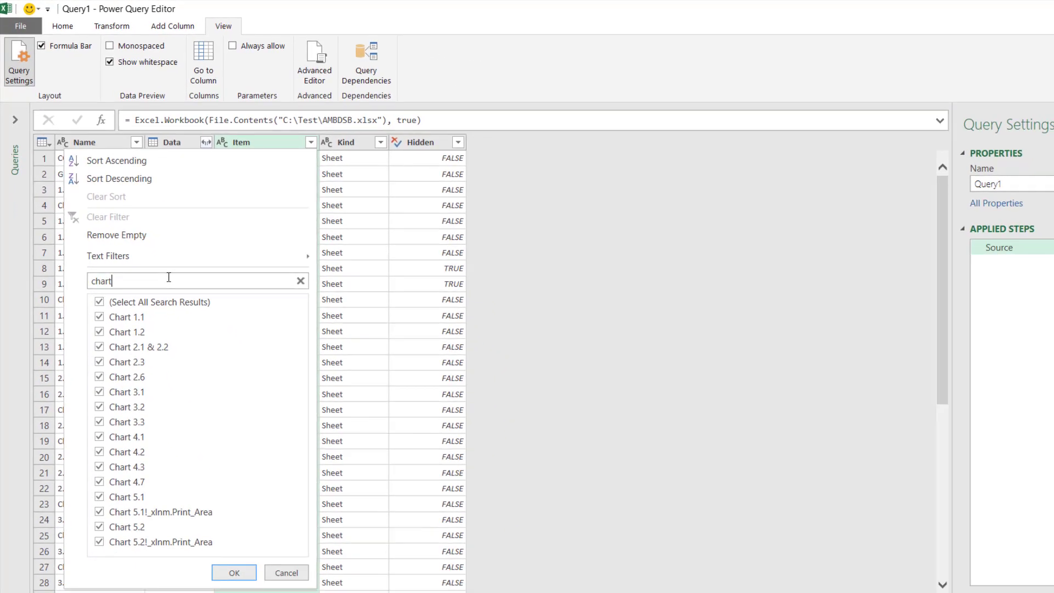
{"action": "left_click", "coordinate": [102, 302]}
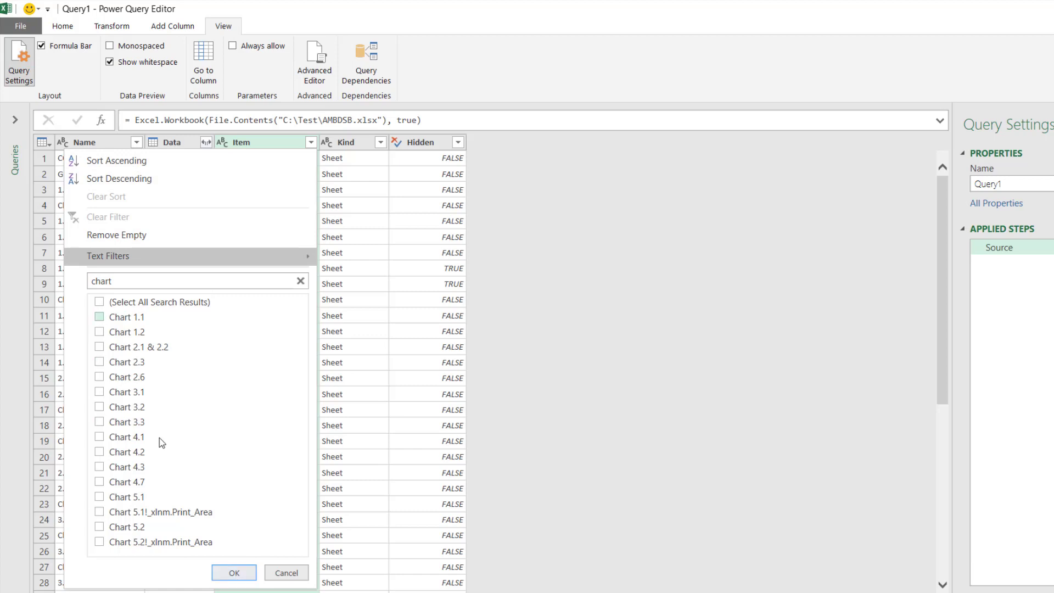
{"action": "left_click", "coordinate": [238, 573]}
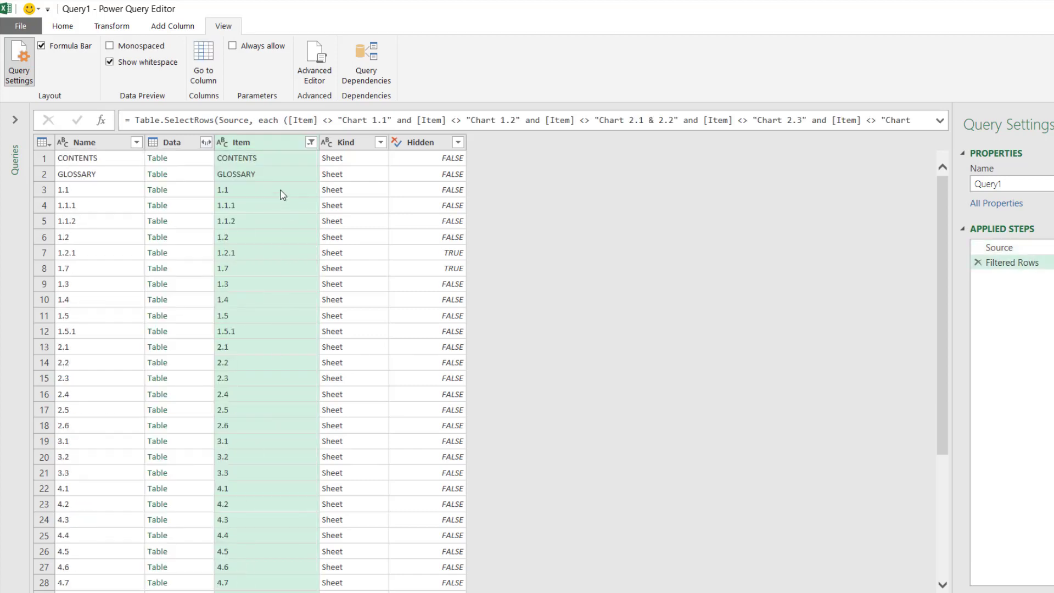
Step: Add a text filter on the Item column that keeps only rows not containing "!"
{"action": "left_click_drag", "start_coordinate": [939, 210], "coordinate": [954, 157]}
{"action": "scroll", "coordinate": [268, 341], "scroll_direction": "down", "scroll_amount": 5}
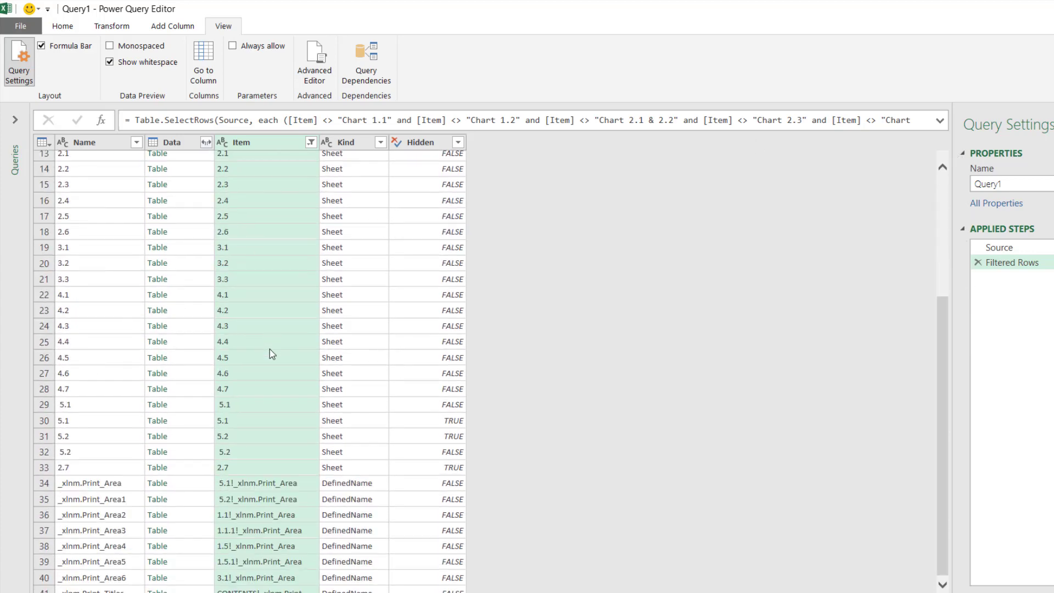
{"action": "left_click", "coordinate": [311, 143]}
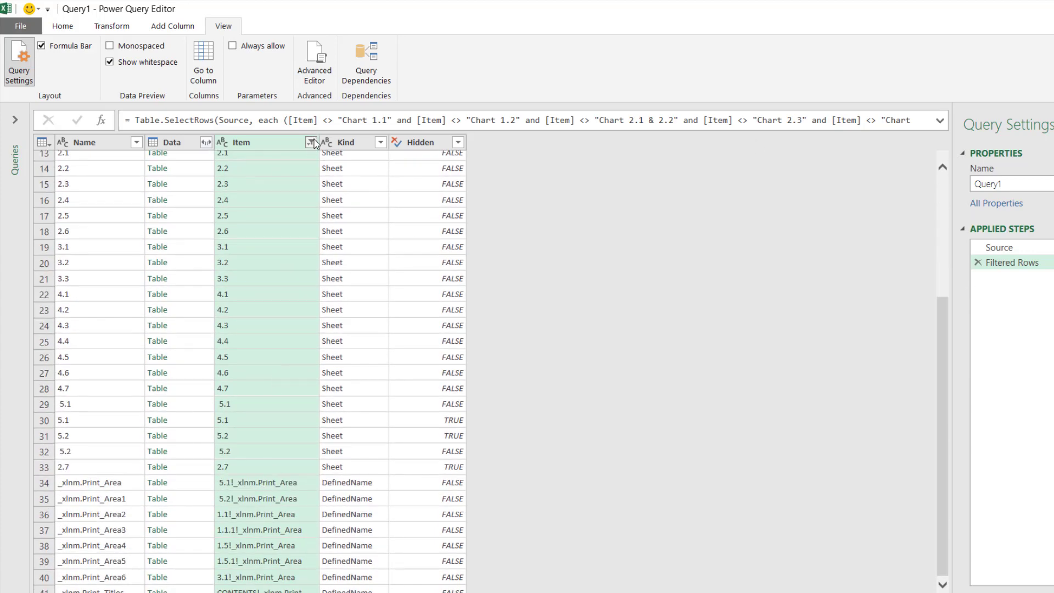
{"action": "left_click", "coordinate": [423, 354]}
{"action": "scroll", "coordinate": [275, 482], "scroll_direction": "down", "scroll_amount": 2}
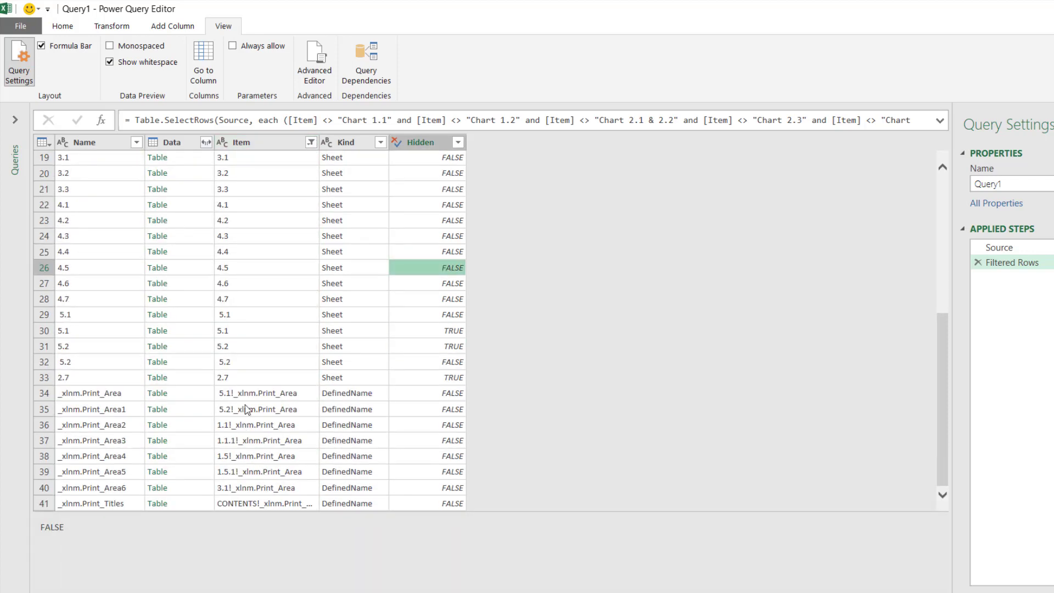
{"action": "left_click", "coordinate": [311, 143]}
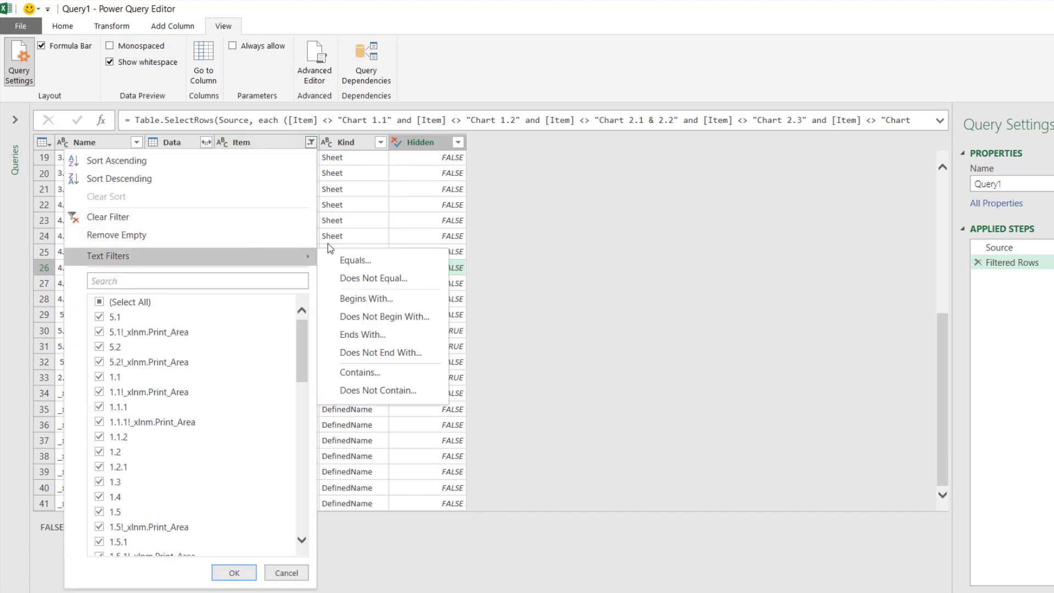
{"action": "mouse_move", "coordinate": [301, 254]}
{"action": "mouse_move", "coordinate": [263, 258]}
{"action": "left_click", "coordinate": [368, 392]}
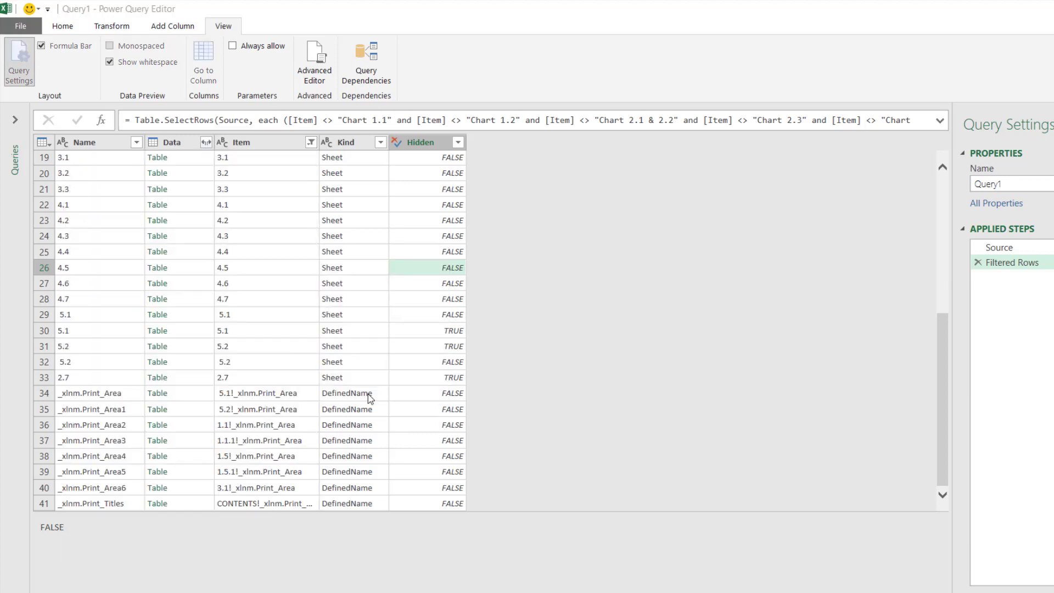
{"action": "left_click", "coordinate": [500, 301]}
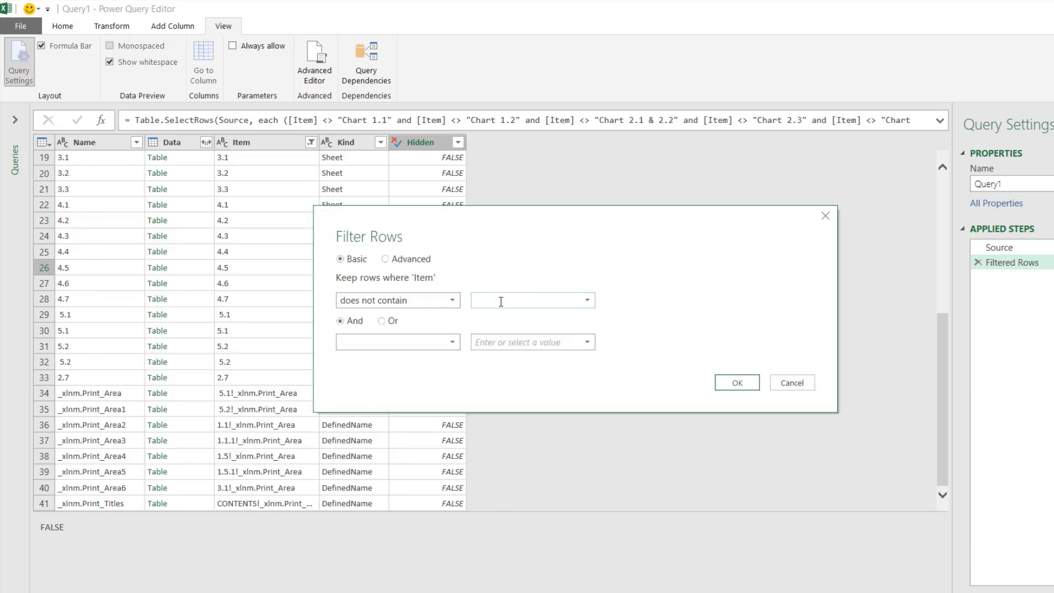
{"action": "type", "text": "!"}
{"action": "left_click", "coordinate": [738, 382]}
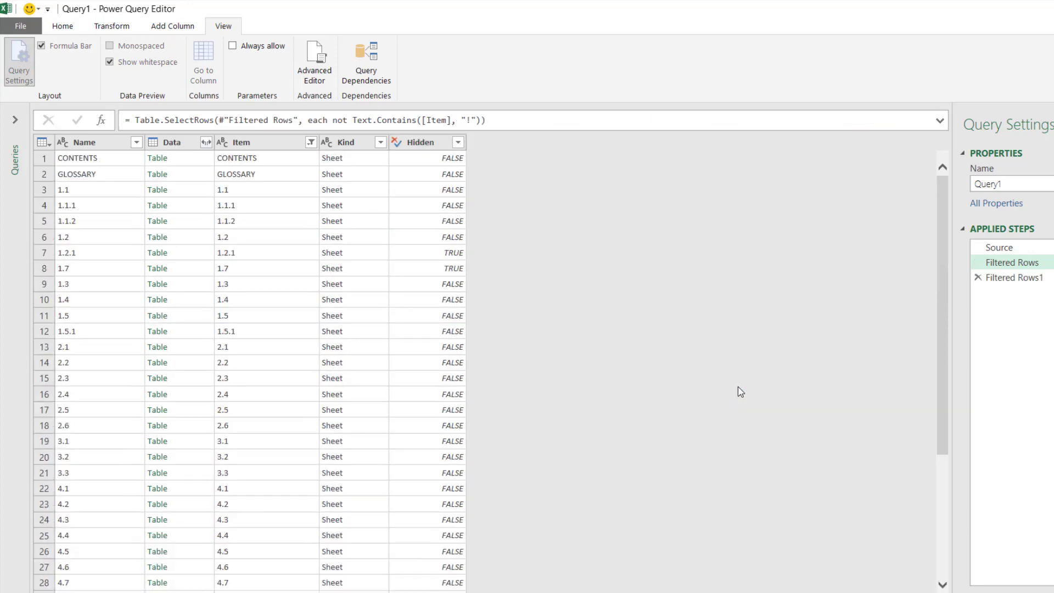
{"action": "scroll", "coordinate": [944, 230], "scroll_direction": "down", "scroll_amount": 2}
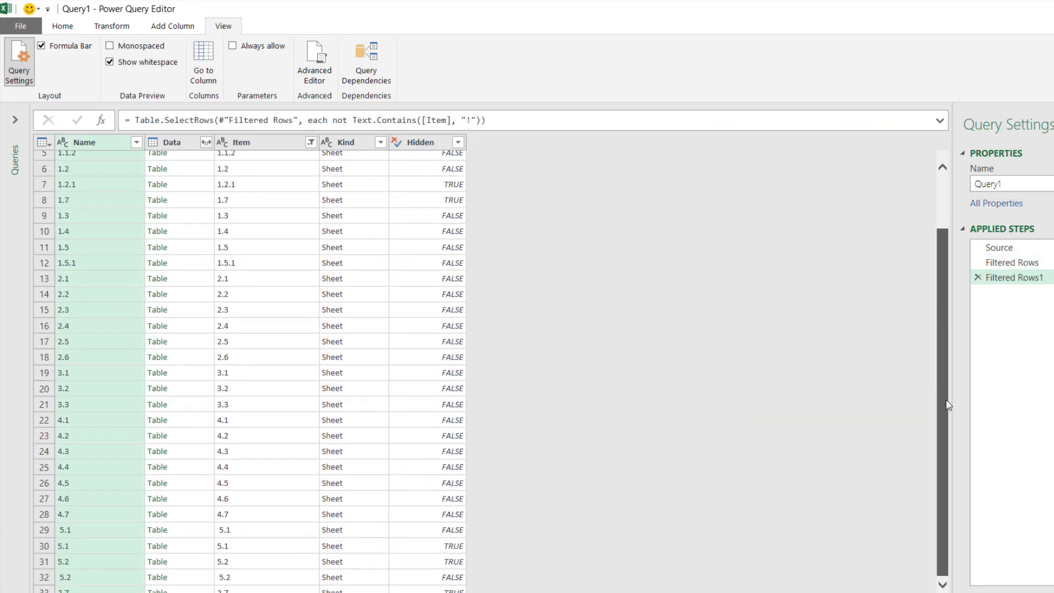
{"action": "scroll", "coordinate": [276, 346], "scroll_direction": "up", "scroll_amount": 2}
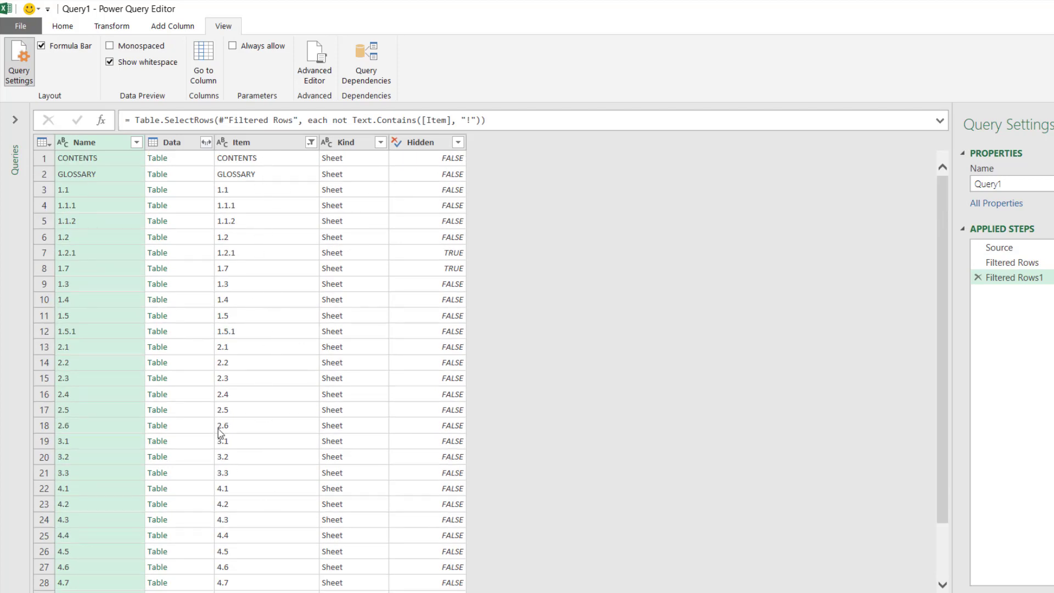
Step: Filter the Item column to exclude the CONTENTS and GLOSSARY items
{"action": "scroll", "coordinate": [247, 418], "scroll_direction": "down", "scroll_amount": 2}
{"action": "scroll", "coordinate": [247, 419], "scroll_direction": "up", "scroll_amount": 2}
{"action": "left_click", "coordinate": [311, 143]}
{"action": "left_click_drag", "start_coordinate": [301, 354], "coordinate": [301, 461]}
{"action": "left_click", "coordinate": [100, 533]}
{"action": "left_click", "coordinate": [100, 549]}
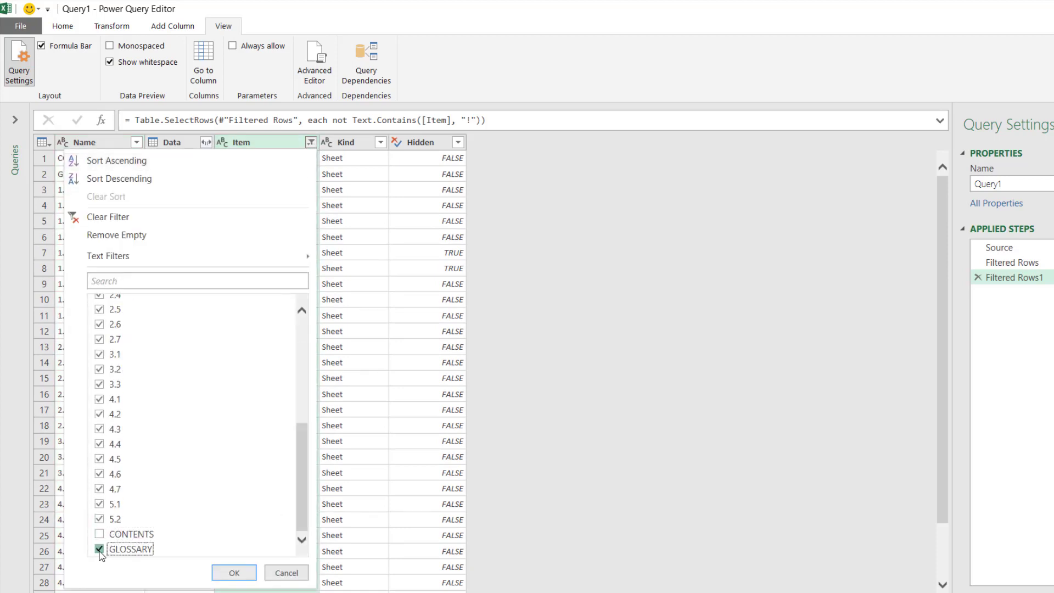
{"action": "left_click", "coordinate": [221, 571]}
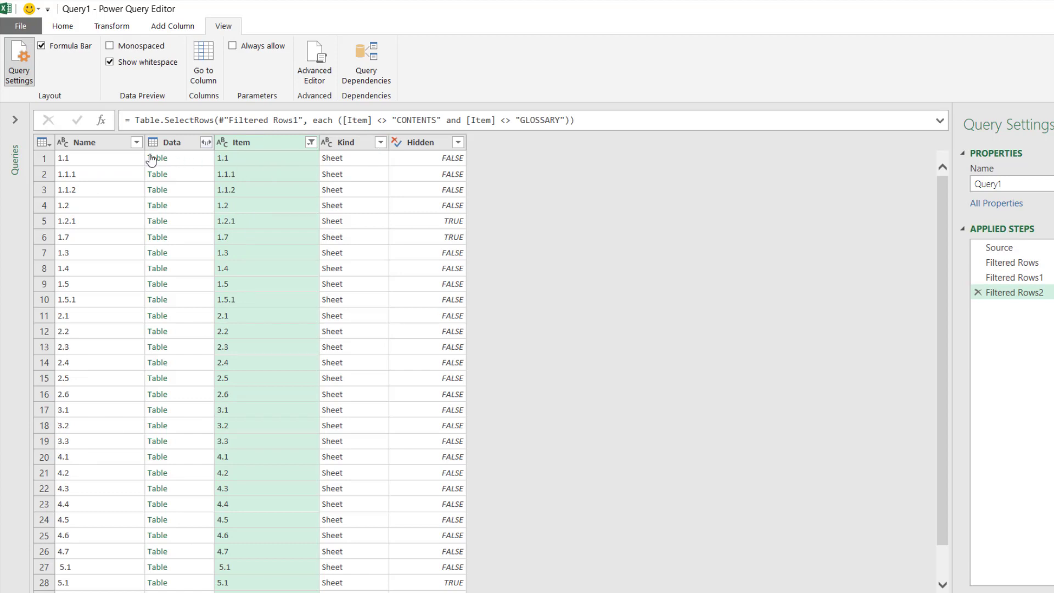
Step: Remove every column except Item, and close the query editor, loading the result into the workbook
{"action": "right_click", "coordinate": [271, 144]}
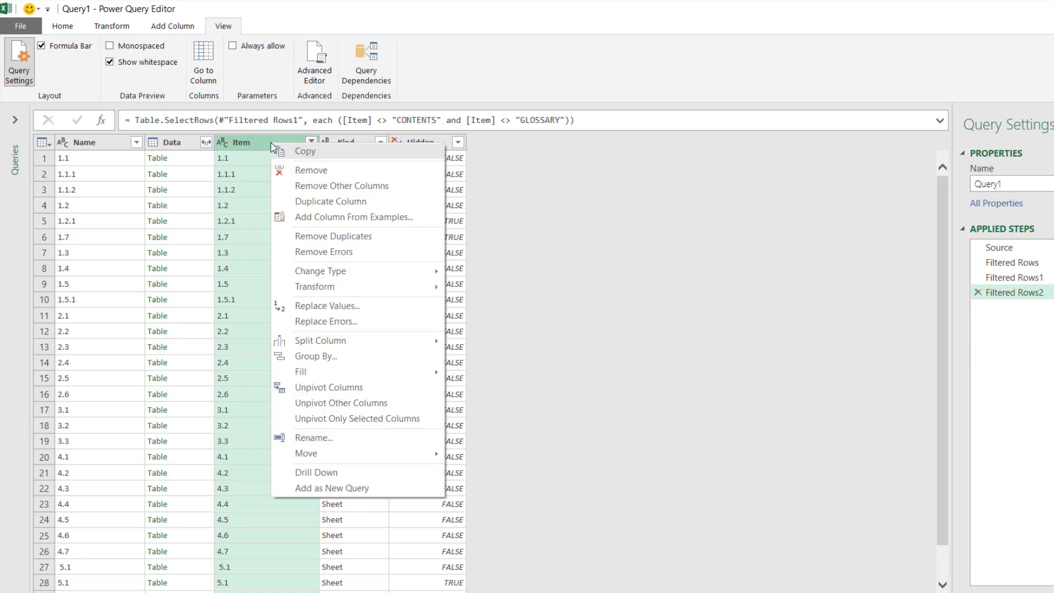
{"action": "left_click", "coordinate": [344, 187]}
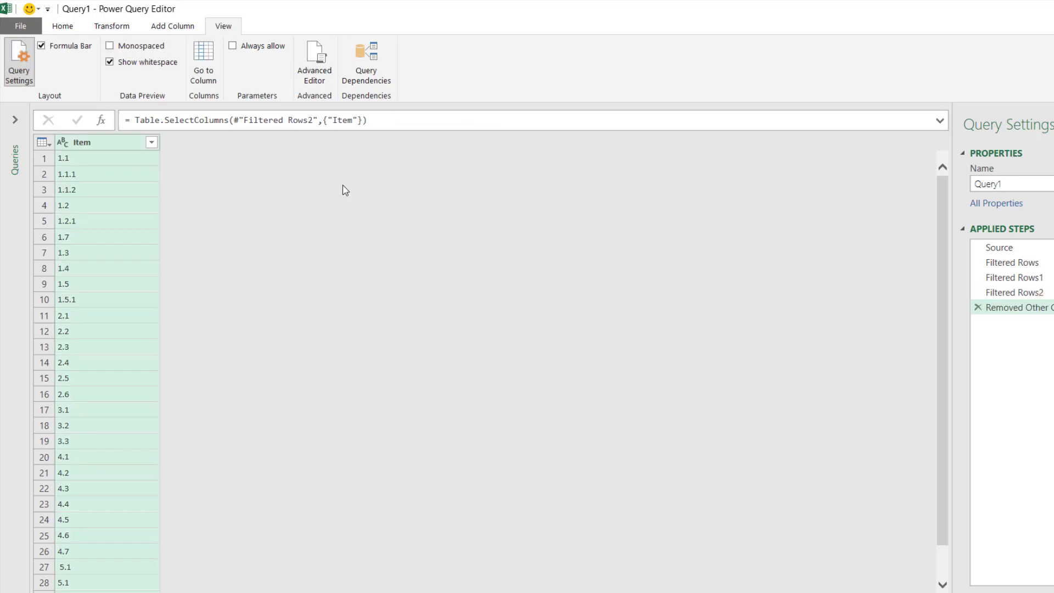
{"action": "left_click", "coordinate": [62, 27]}
{"action": "left_click", "coordinate": [19, 80]}
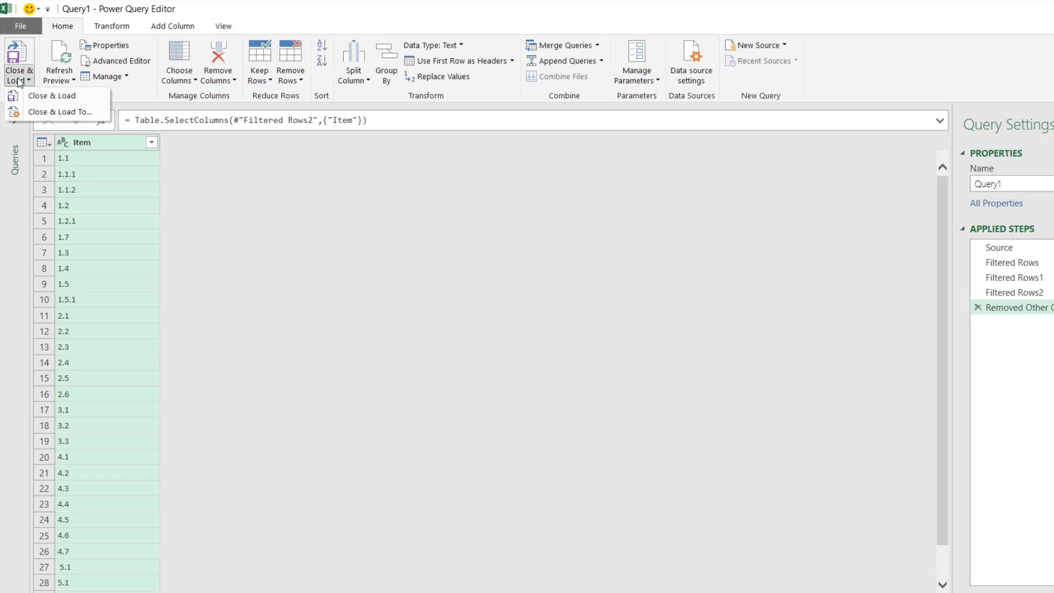
{"action": "left_click", "coordinate": [53, 93]}
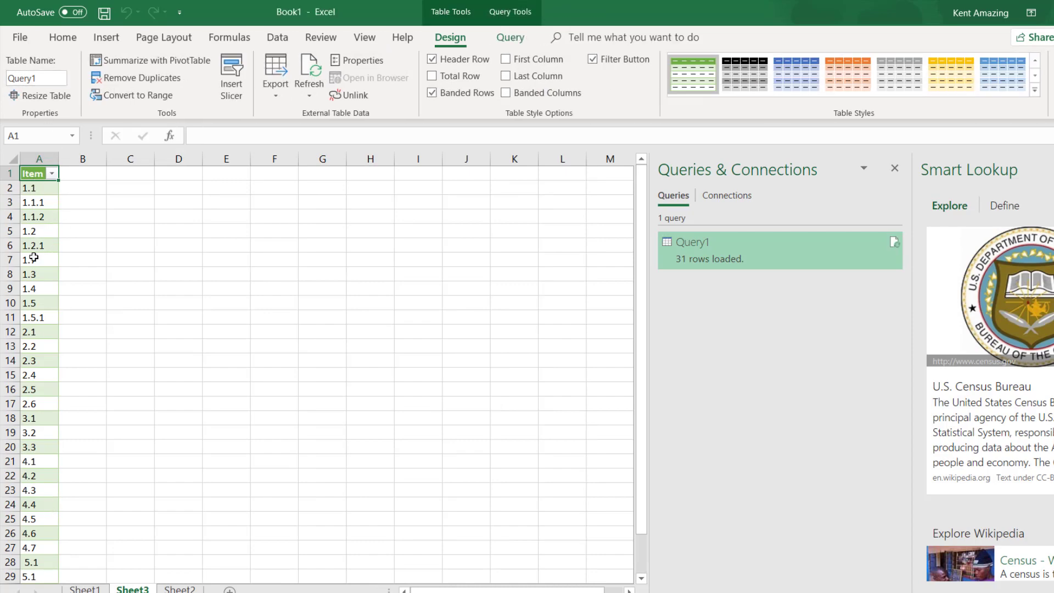
Step: Review the loaded Item list, check the Excel.Workbook documentation page in the browser, and return to the Excel workbook
{"action": "scroll", "coordinate": [77, 323], "scroll_direction": "down", "scroll_amount": 4}
{"action": "scroll", "coordinate": [79, 326], "scroll_direction": "up", "scroll_amount": 4}
{"action": "left_click", "coordinate": [205, 592]}
{"action": "left_click", "coordinate": [409, 220]}
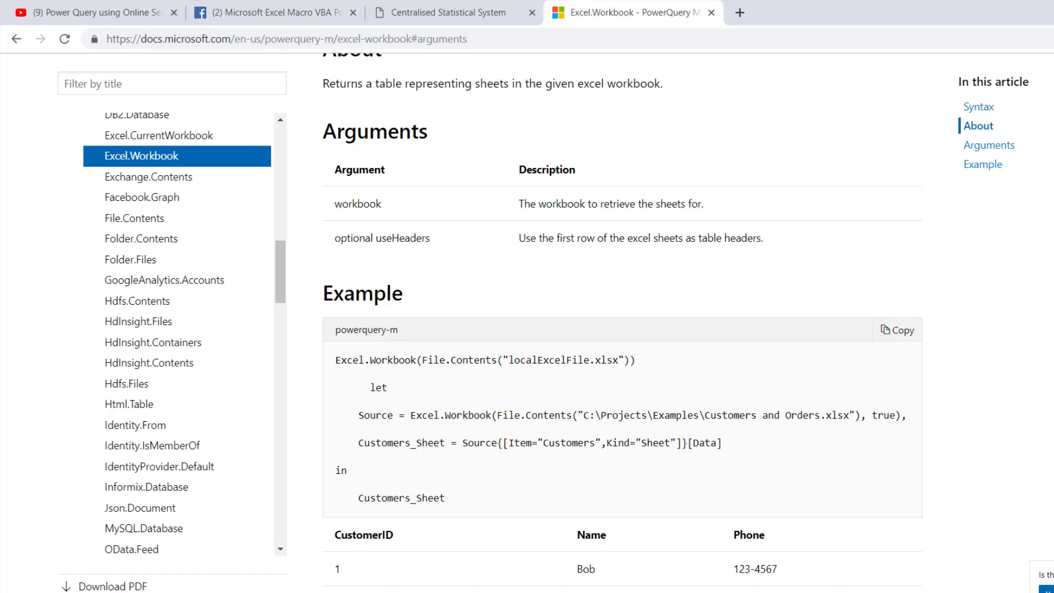
{"action": "key", "text": "alt+Tab"}
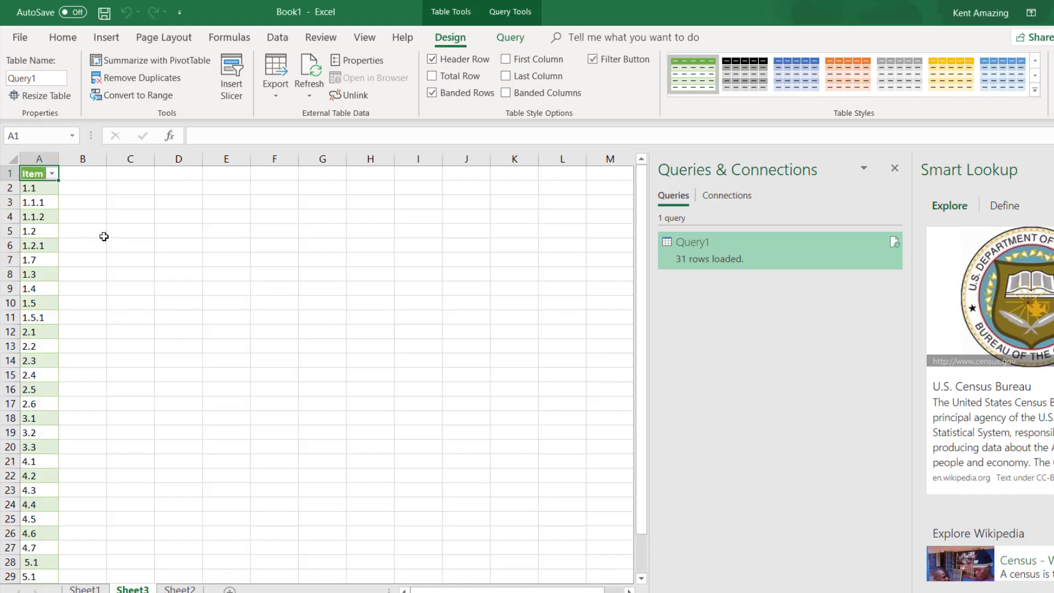